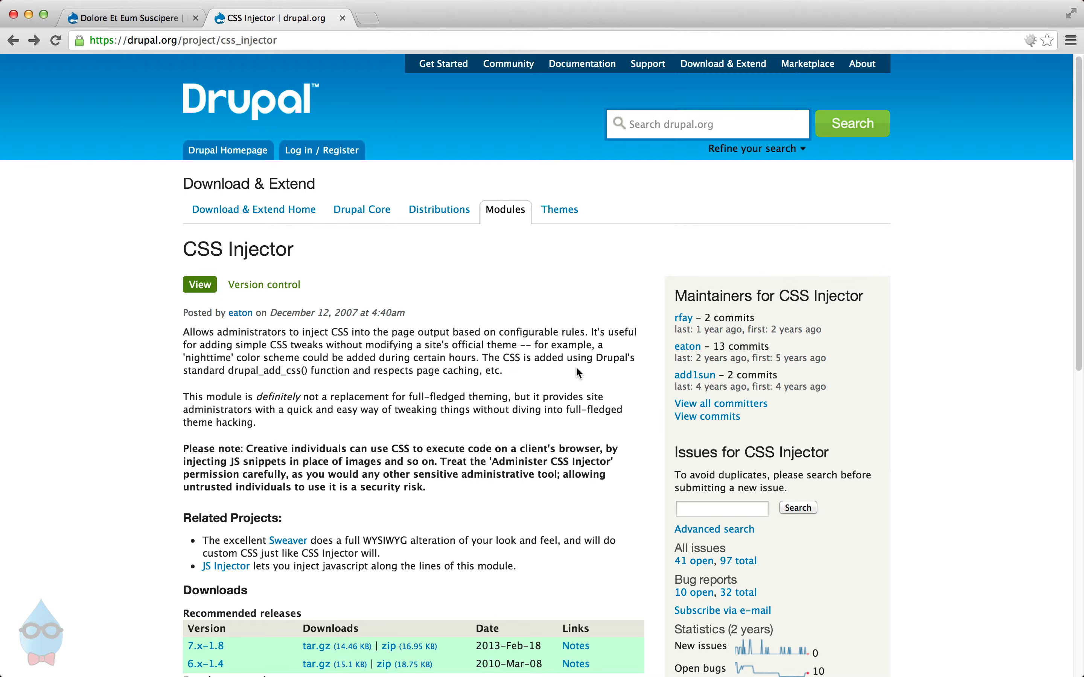
pyautogui.click(189, 23)
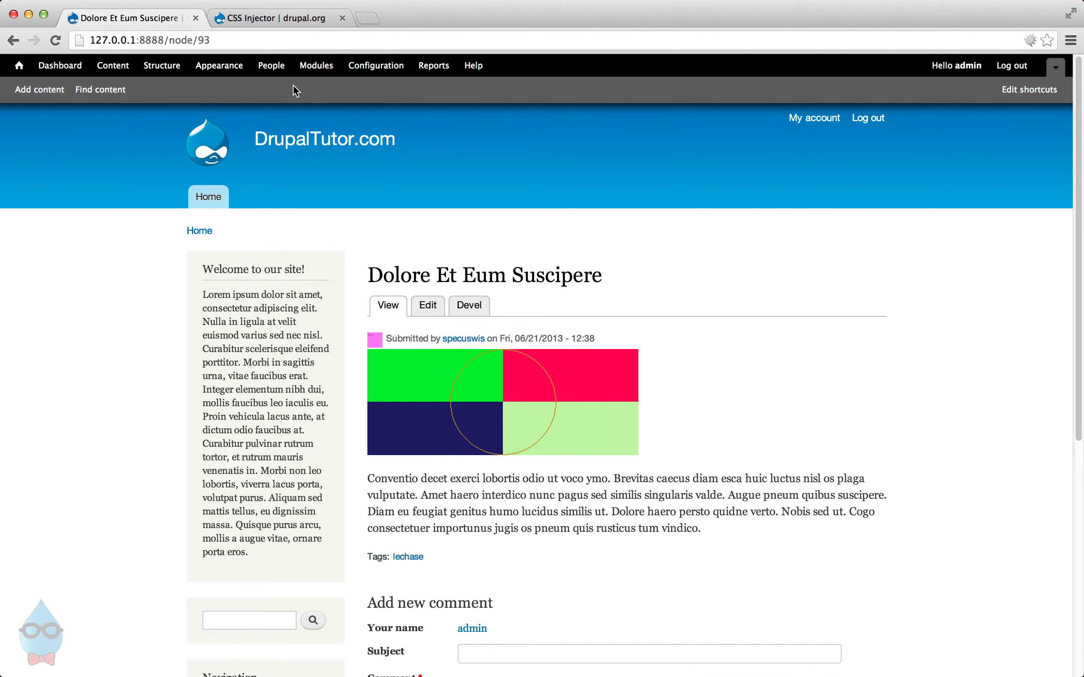
pyautogui.click(258, 20)
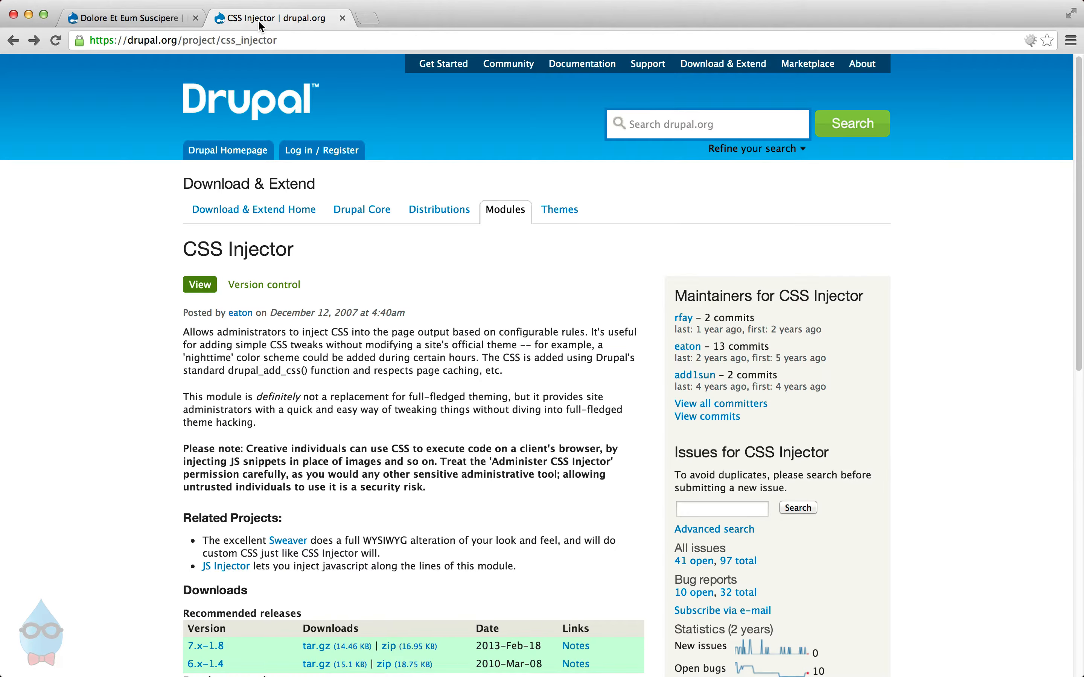
pyautogui.click(161, 18)
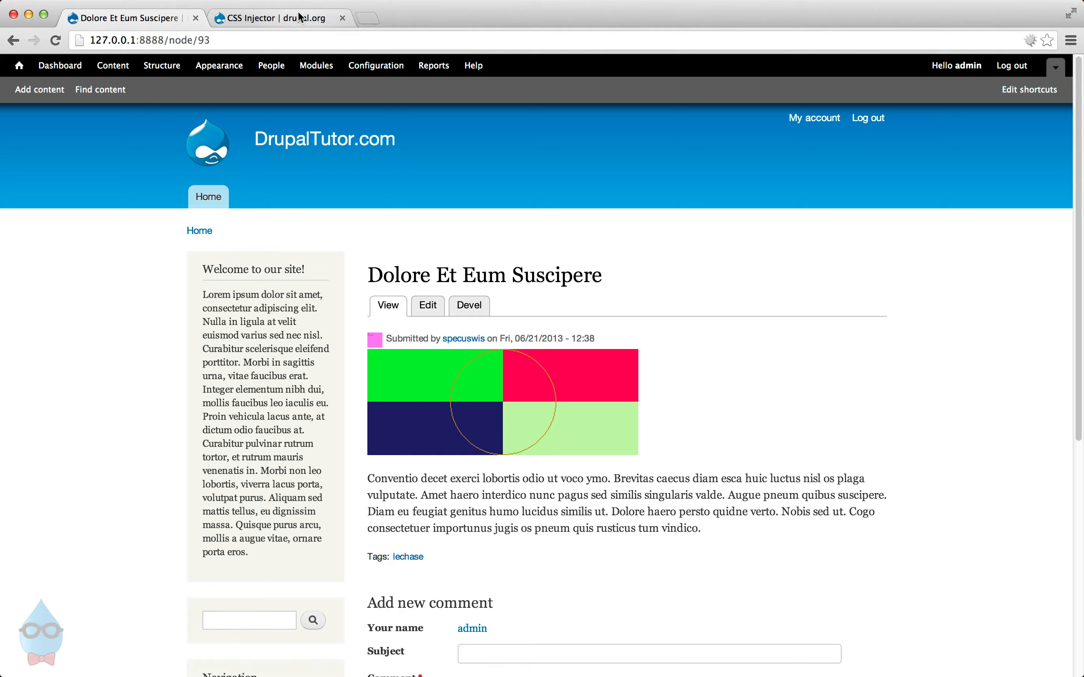
# Copy the link address of the recommended 7.x-1.8 tar.gz download from the CSS Injector project page on drupal.org.
pyautogui.click(313, 18)
pyautogui.scroll(-5, 376, 493)
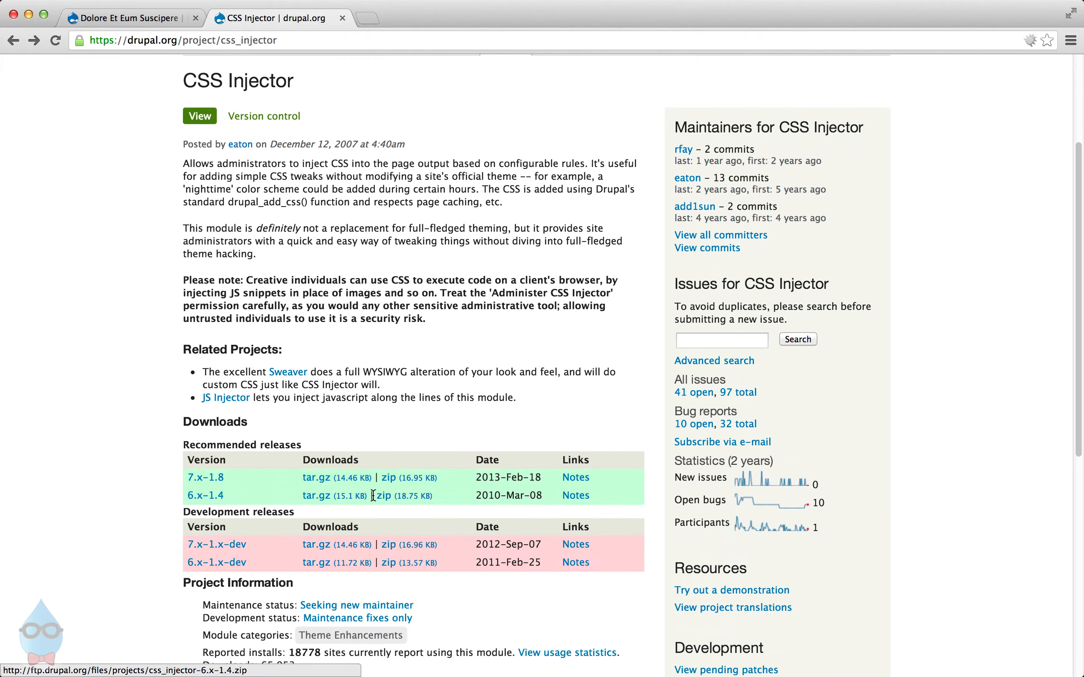
pyautogui.rightClick(352, 480)
pyautogui.click(412, 543)
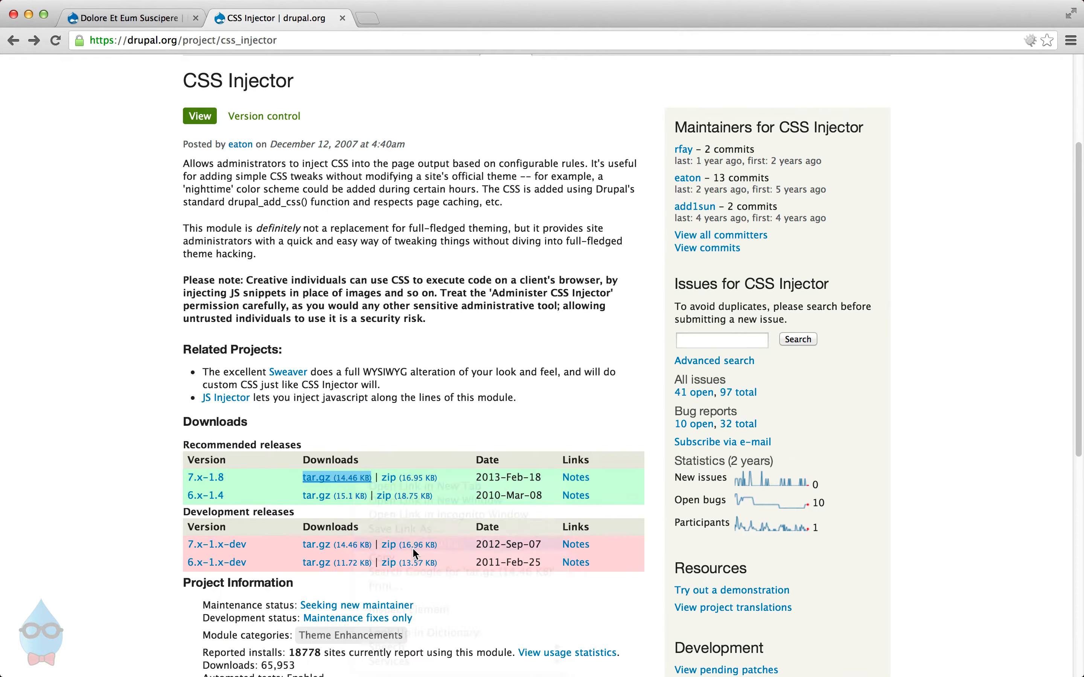
pyautogui.scroll(5, 401, 405)
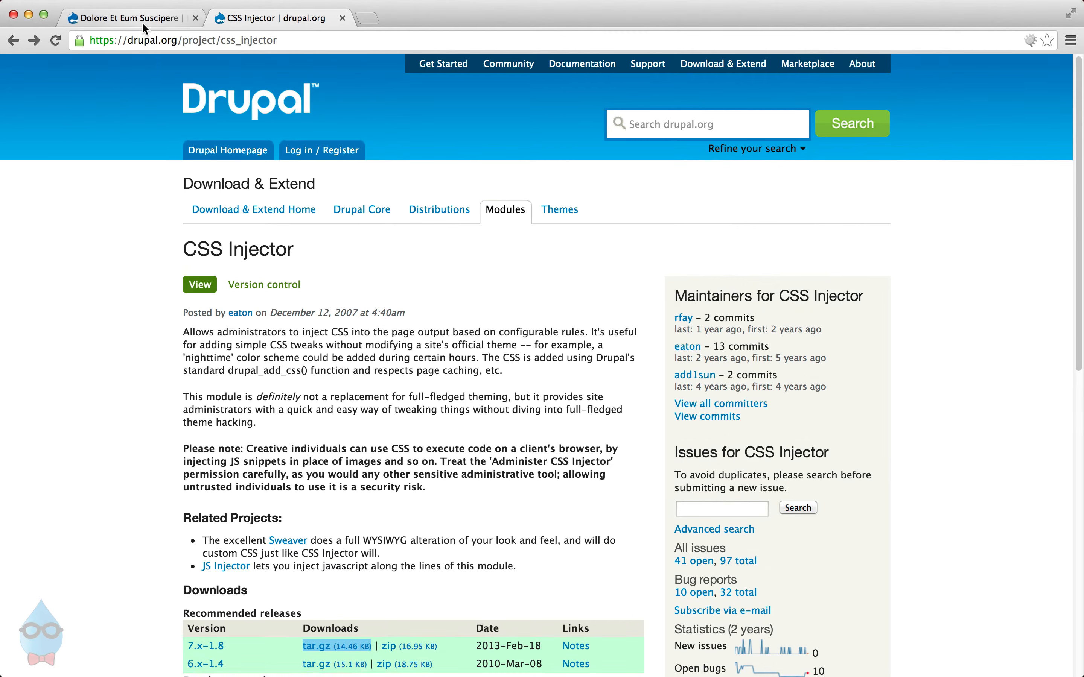
pyautogui.click(142, 22)
pyautogui.click(317, 65)
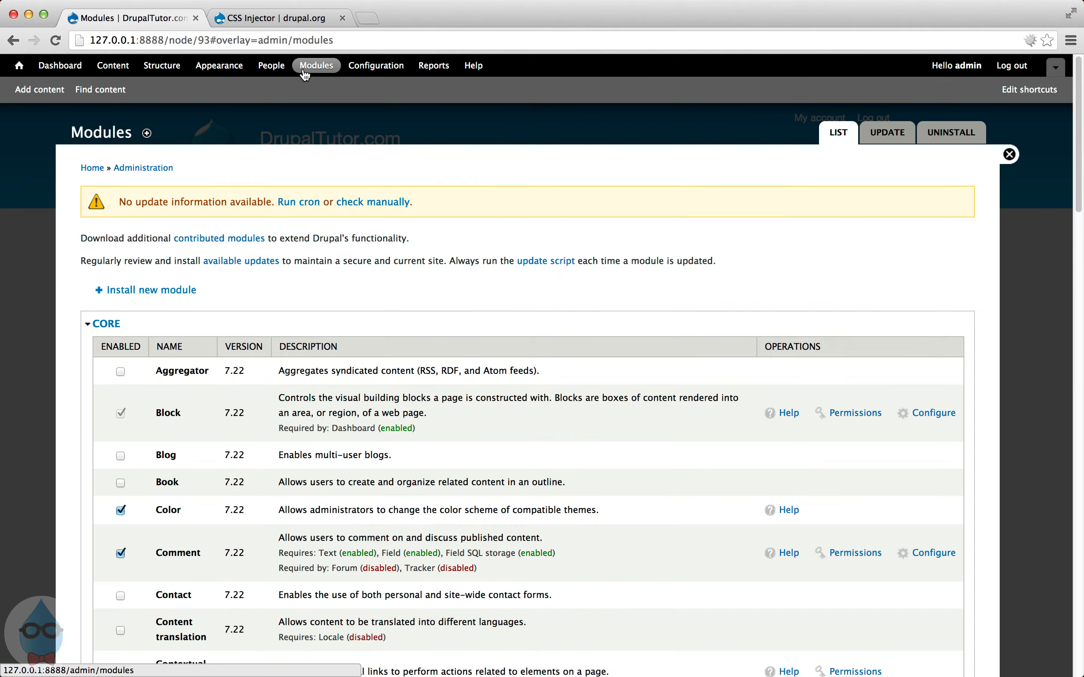
pyautogui.click(148, 290)
pyautogui.click(155, 244)
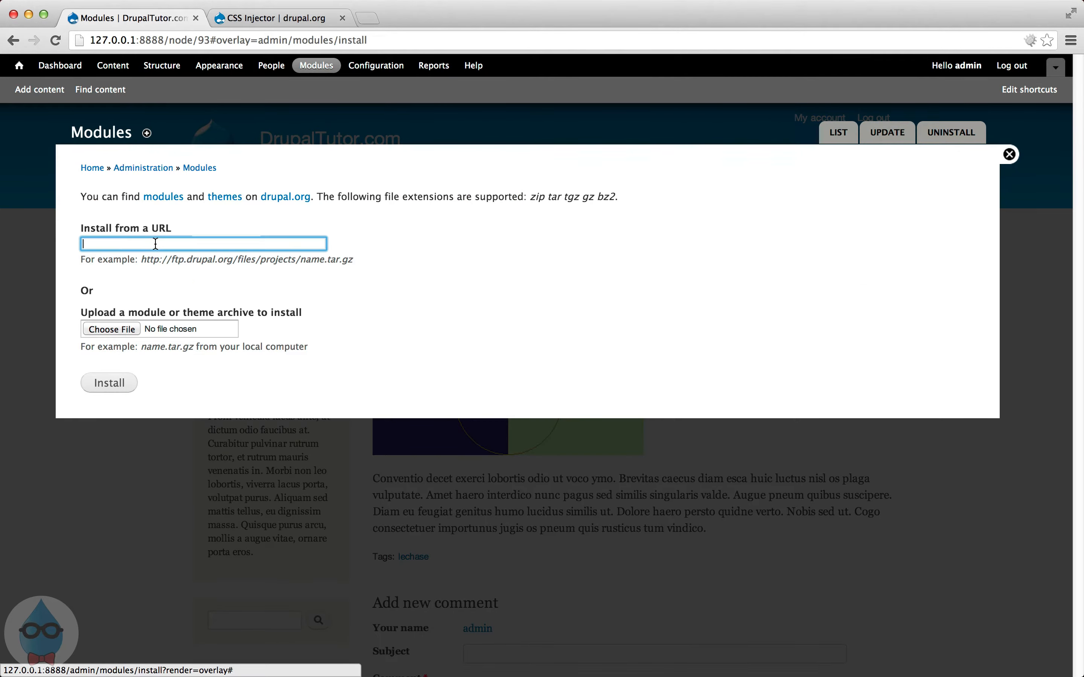
pyautogui.rightClick(156, 244)
pyautogui.click(215, 329)
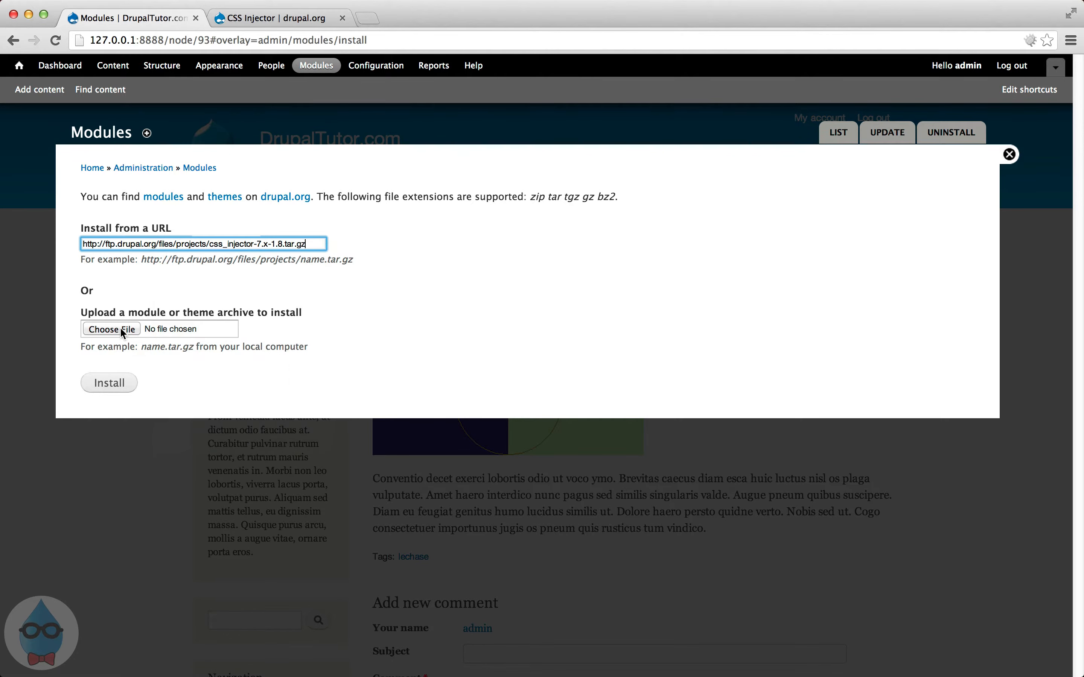
pyautogui.click(110, 383)
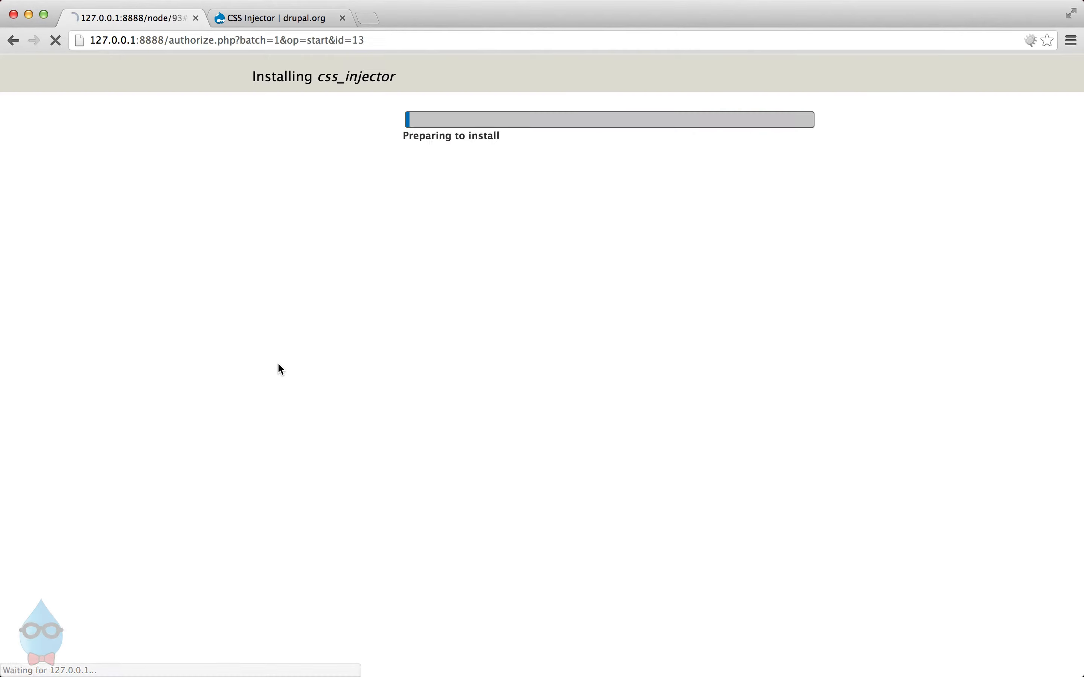
# Enable the newly installed CSS Injector module in the Other group and save the module configuration.
pyautogui.click(429, 250)
pyautogui.scroll(-20, 438, 313)
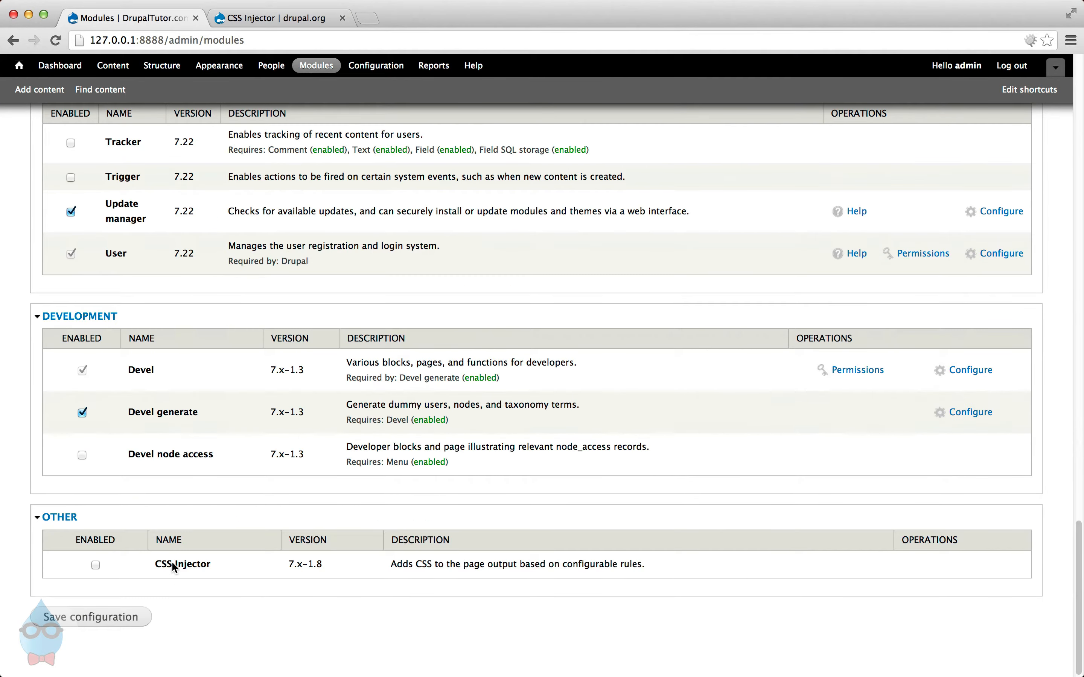
pyautogui.click(173, 564)
pyautogui.click(112, 617)
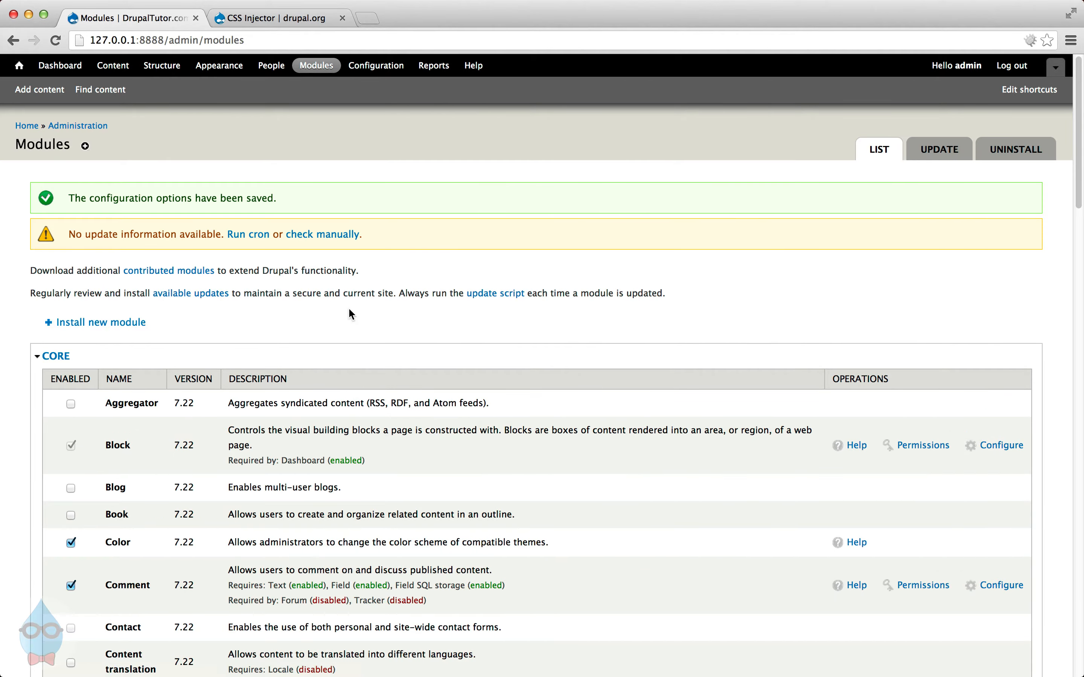
# Return to the site's home page and open the article "Dolore Et Eum Suscipere".
pyautogui.click(27, 128)
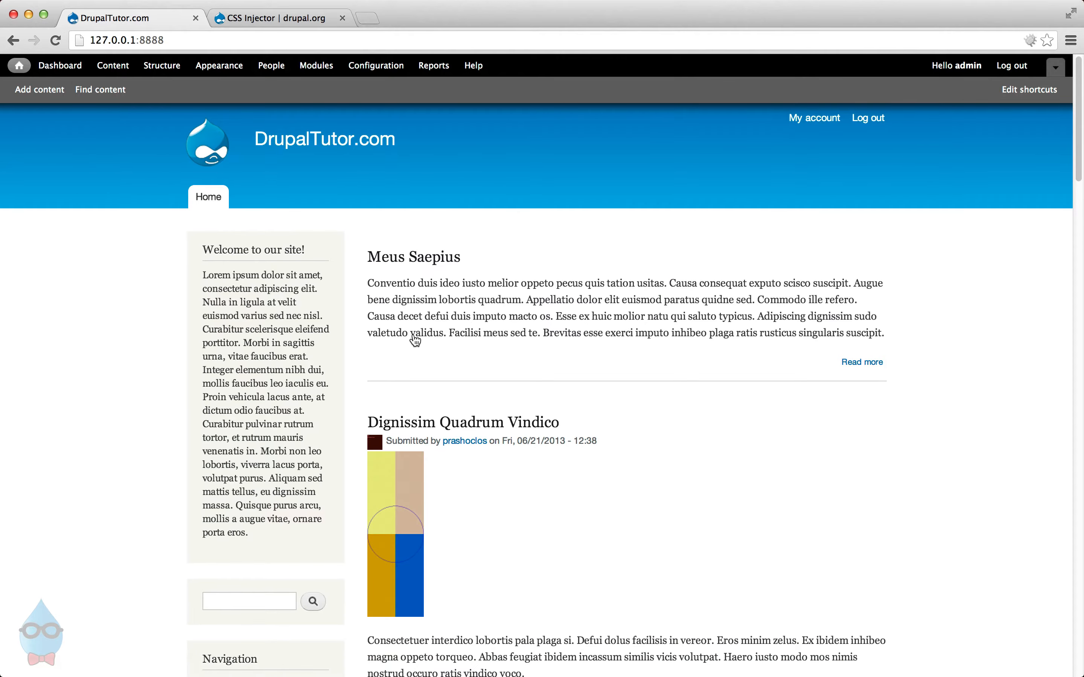
pyautogui.scroll(-8, 482, 415)
pyautogui.scroll(-15, 477, 409)
pyautogui.click(476, 345)
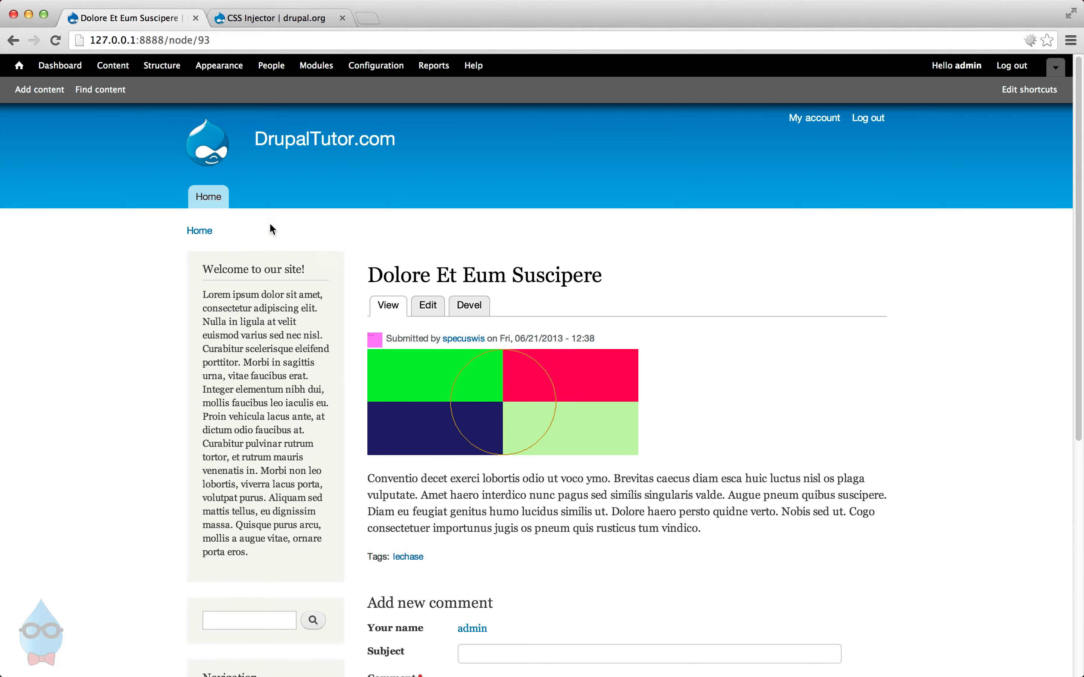
# Open the site configuration in a separate browser tab and go to the CSS injector settings under Development.
pyautogui.rightClick(390, 70)
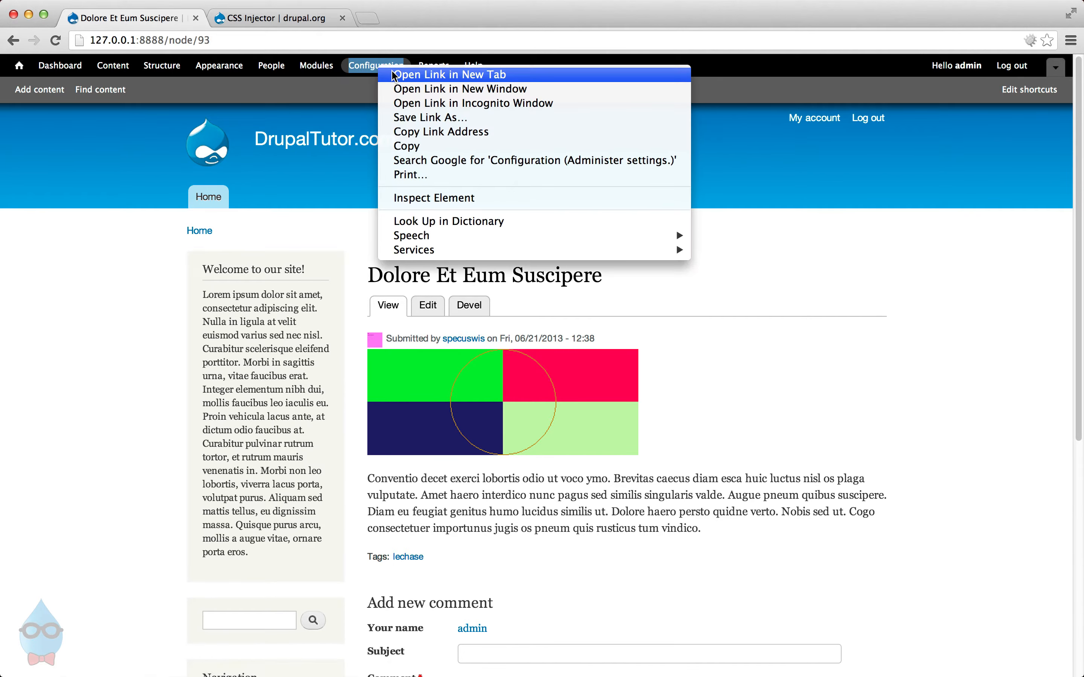
pyautogui.click(394, 75)
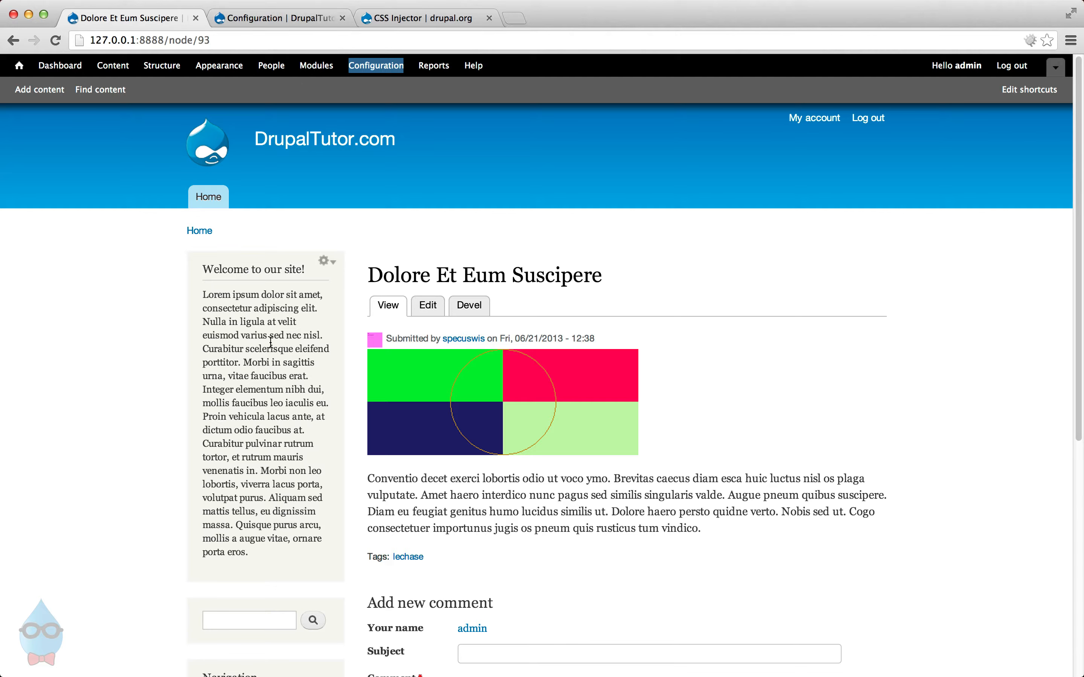
pyautogui.click(274, 17)
pyautogui.scroll(-2, 522, 403)
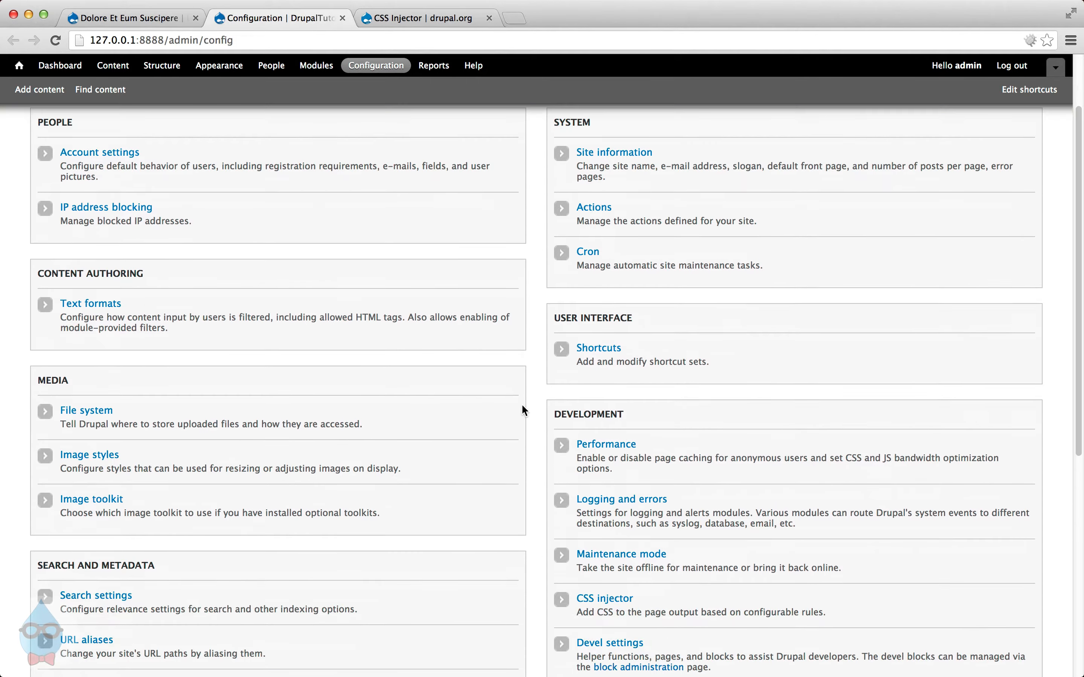
pyautogui.scroll(-3, 523, 407)
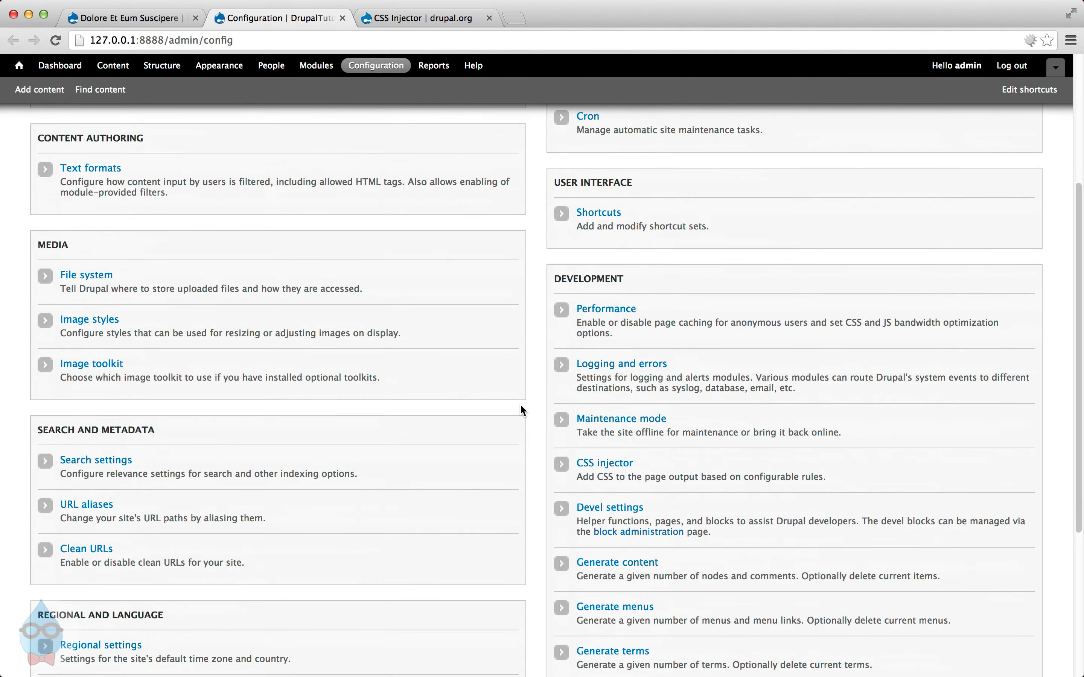
pyautogui.click(623, 471)
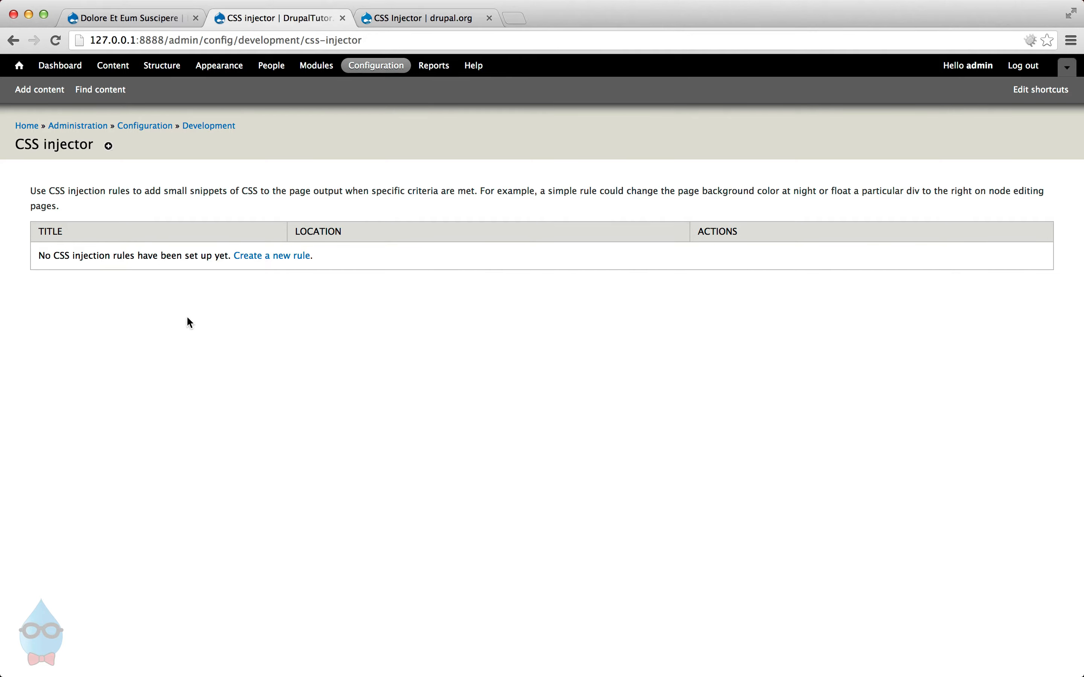
# Start a new CSS injector rule titled "Sitewide", review its page options, and make its CSS code ready for entry.
pyautogui.click(266, 258)
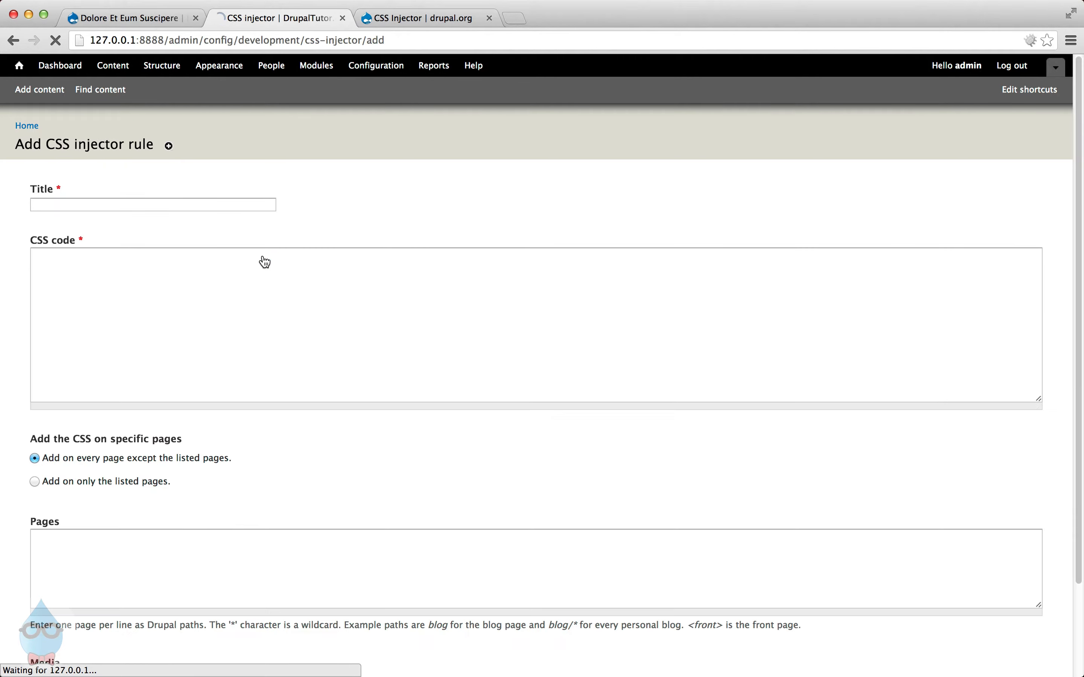
pyautogui.click(179, 199)
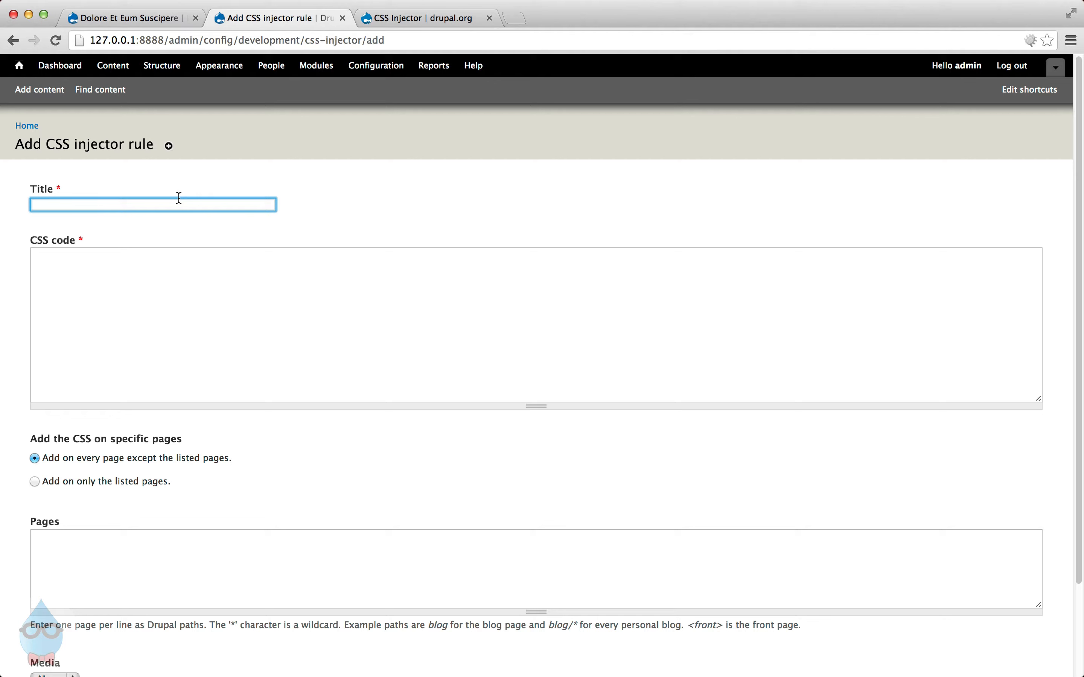
pyautogui.write('Sitewide')
pyautogui.scroll(-3, 172, 277)
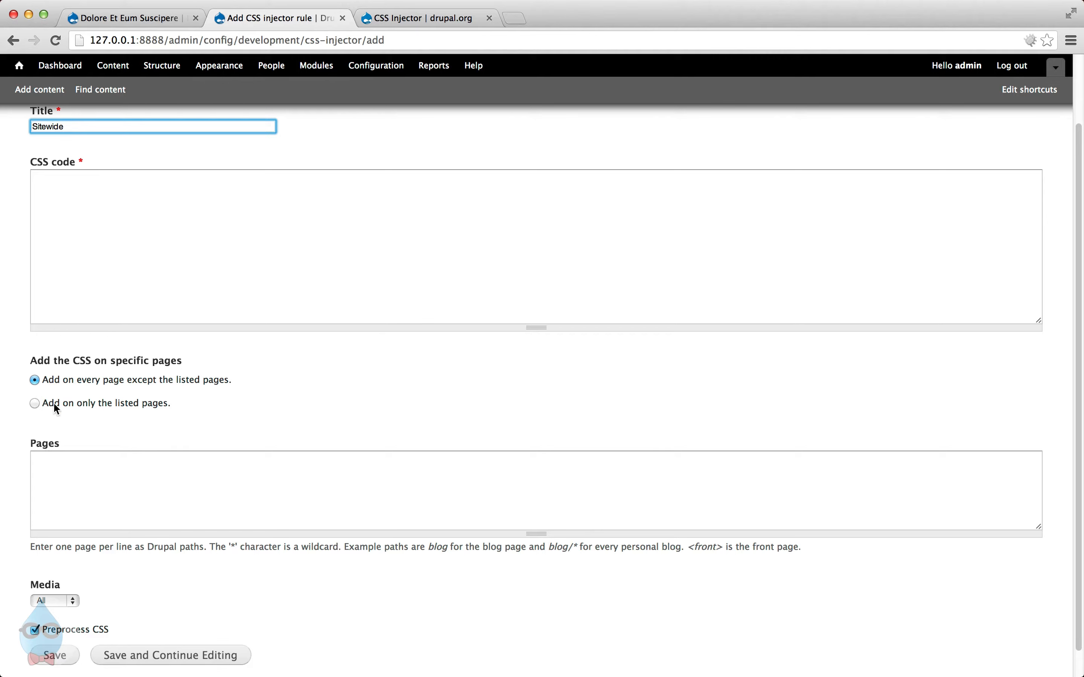
pyautogui.click(45, 454)
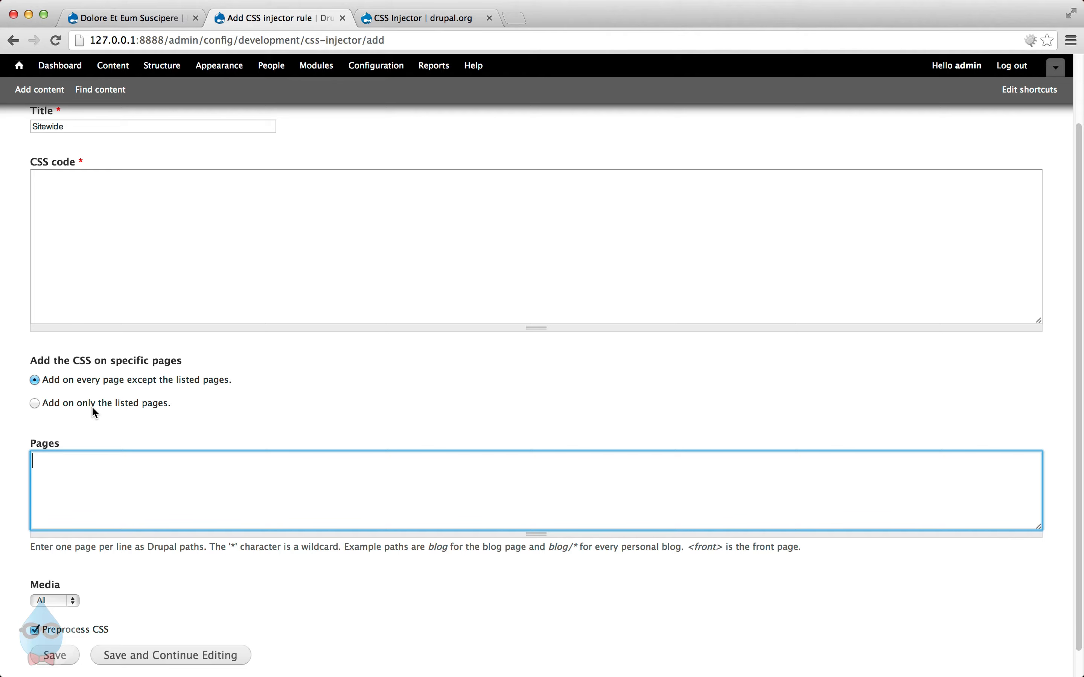
pyautogui.scroll(1, 103, 448)
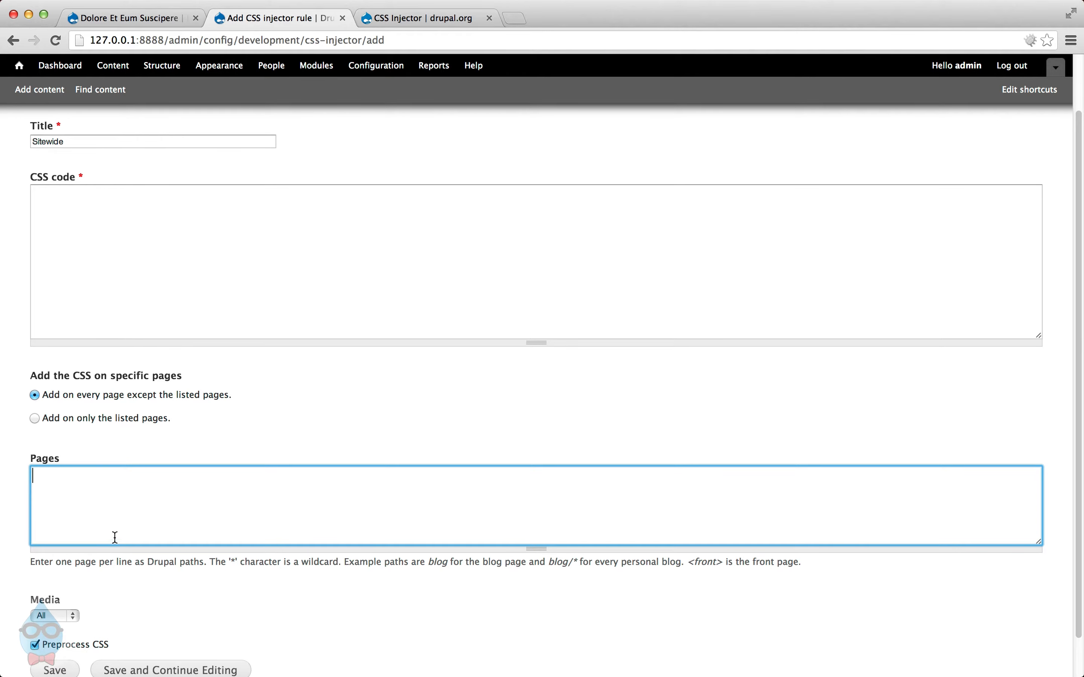
pyautogui.scroll(4, 112, 539)
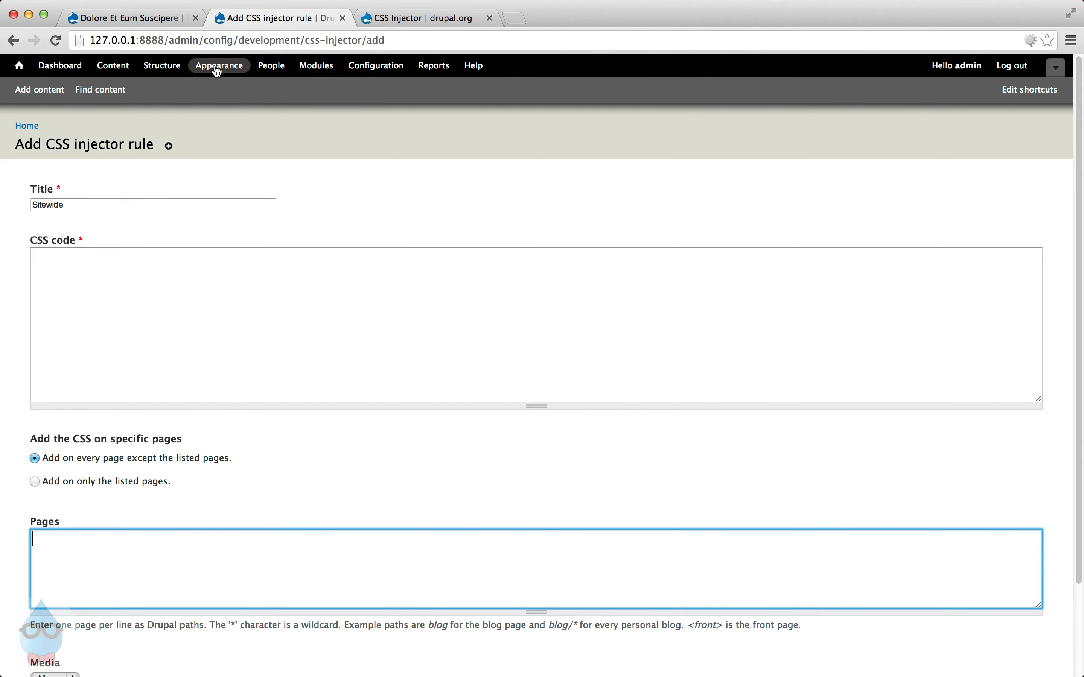
pyautogui.click(191, 302)
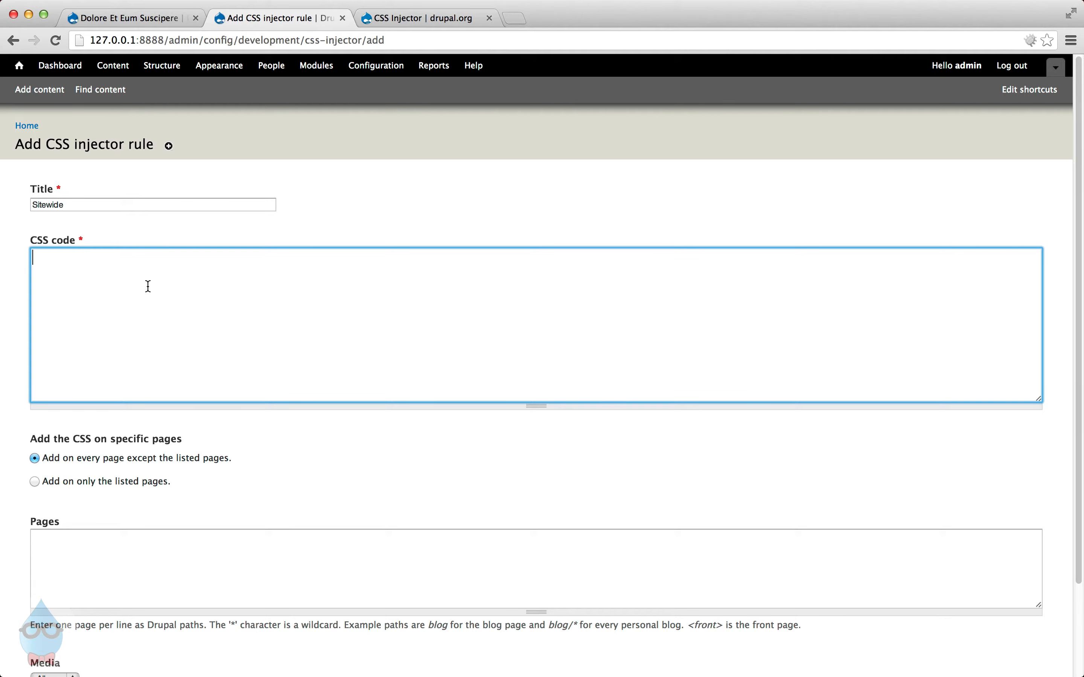
# Inspect the text of the "Welcome to our site!" sidebar block on the article page with the browser's developer tools.
pyautogui.click(82, 19)
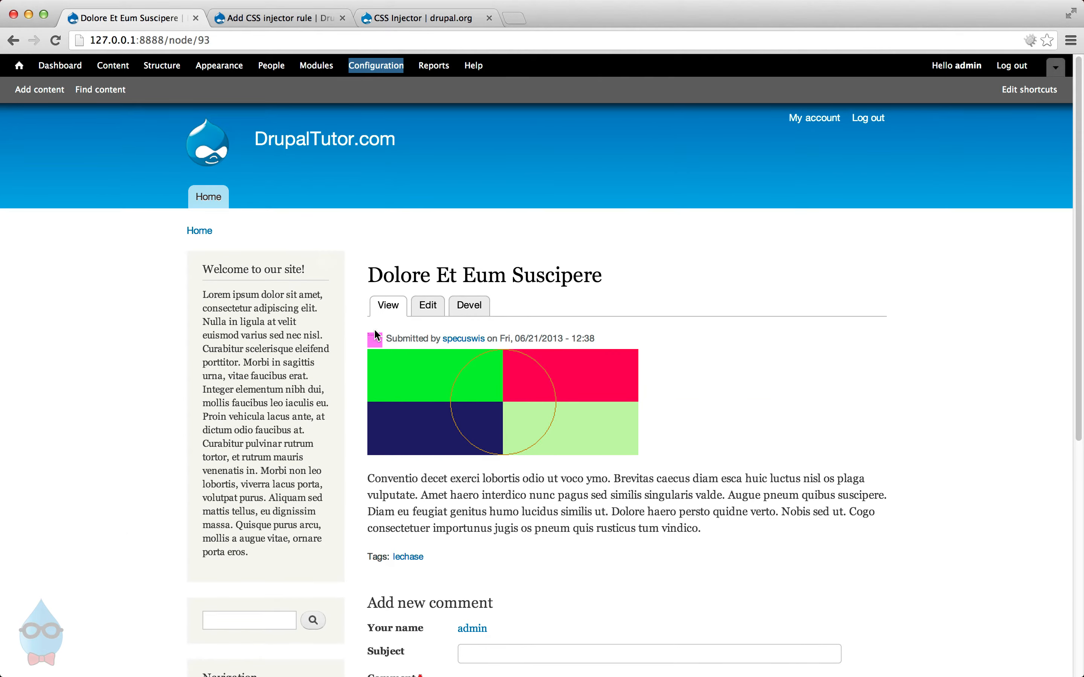
pyautogui.rightClick(159, 323)
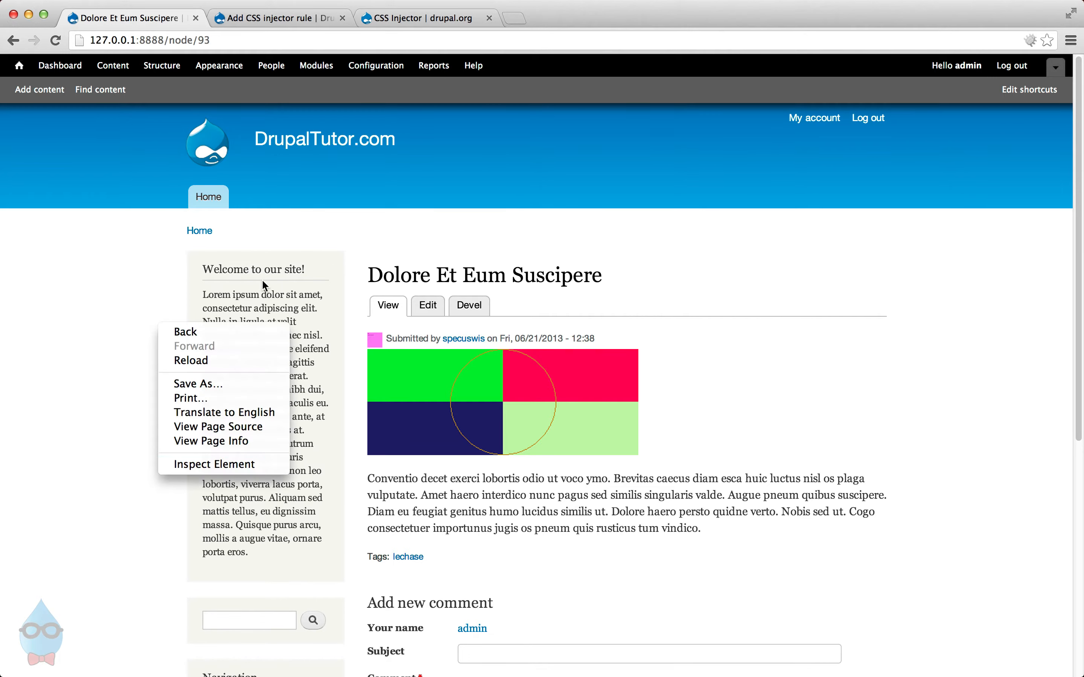
pyautogui.click(255, 263)
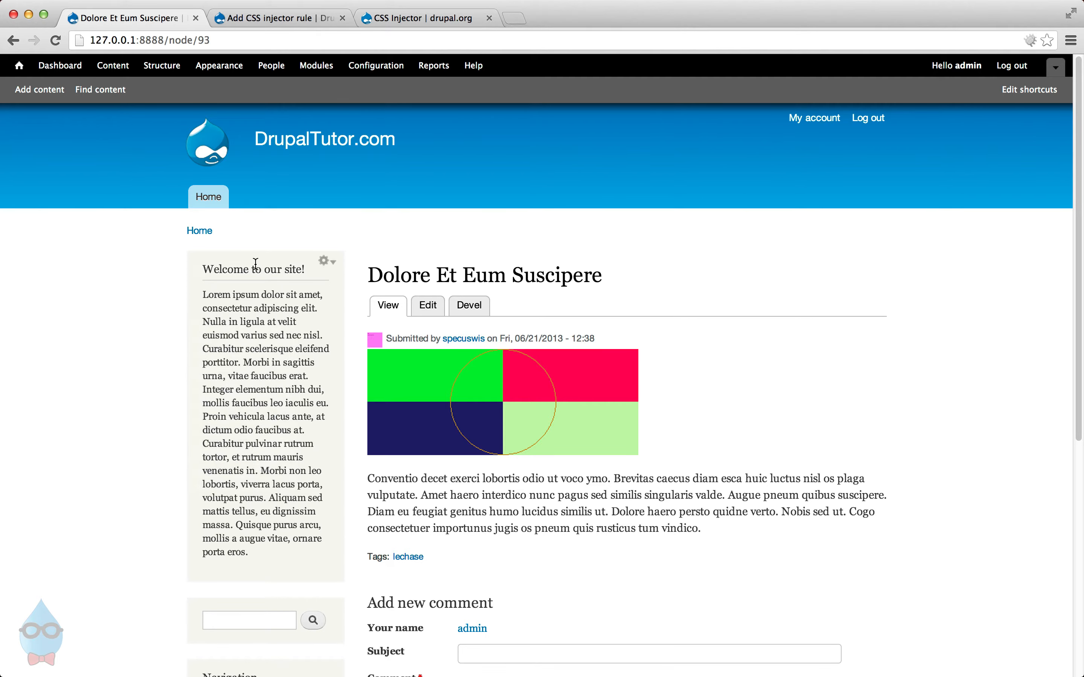
pyautogui.rightClick(295, 419)
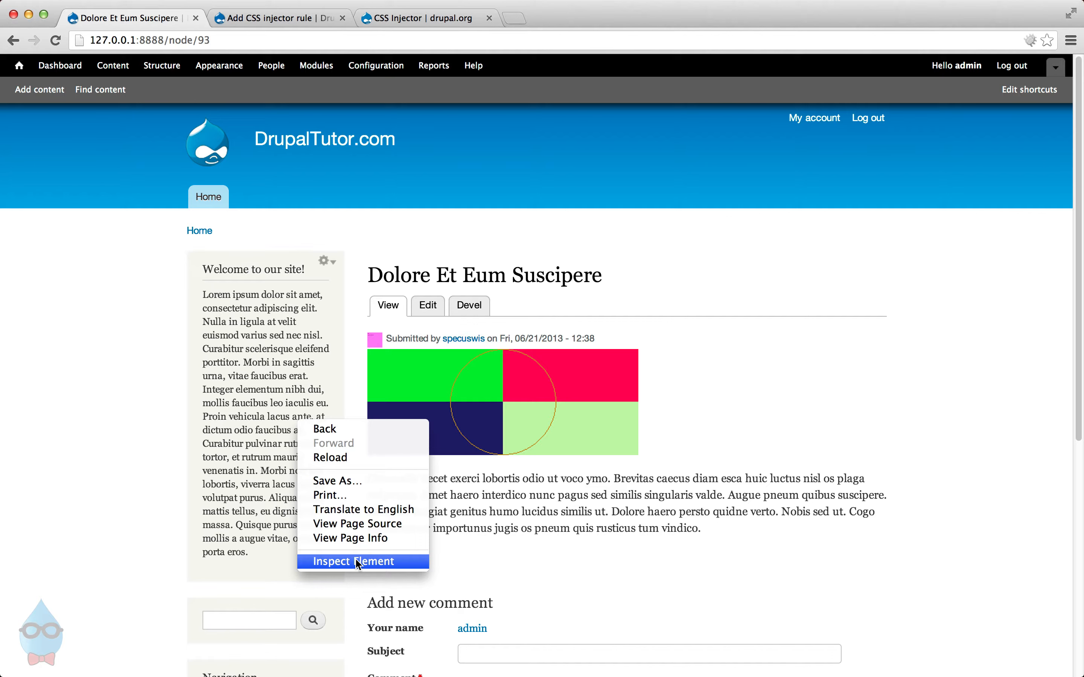
pyautogui.click(396, 562)
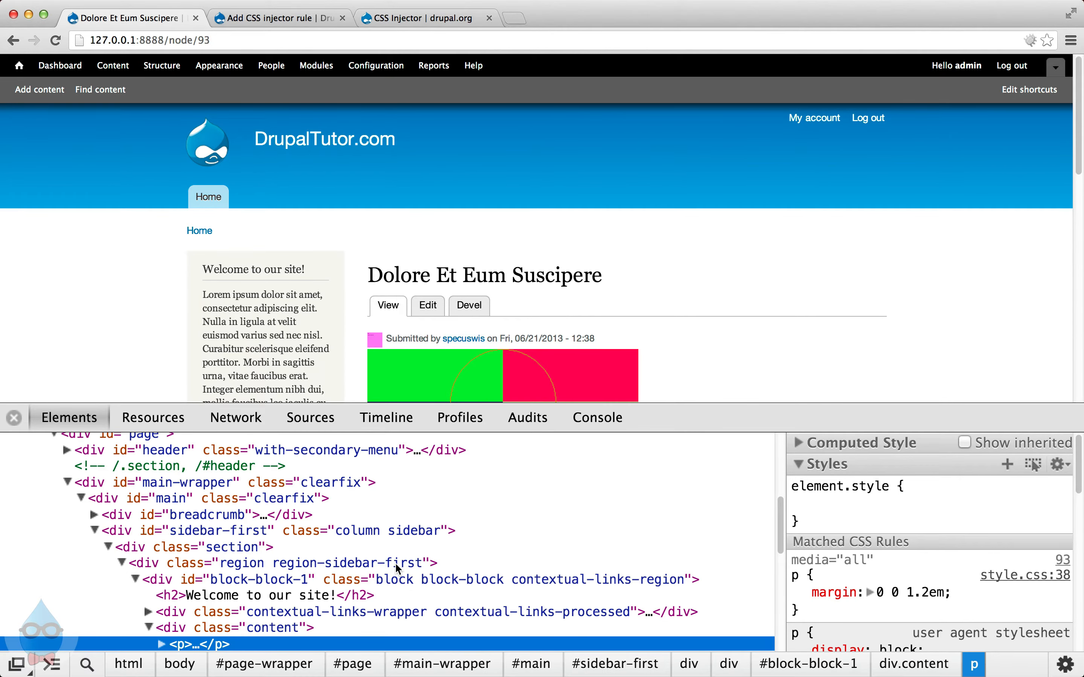
# Find the sidebar-first div in the inspected page's element tree and select it to view its matched CSS rules.
pyautogui.scroll(-3, 390, 556)
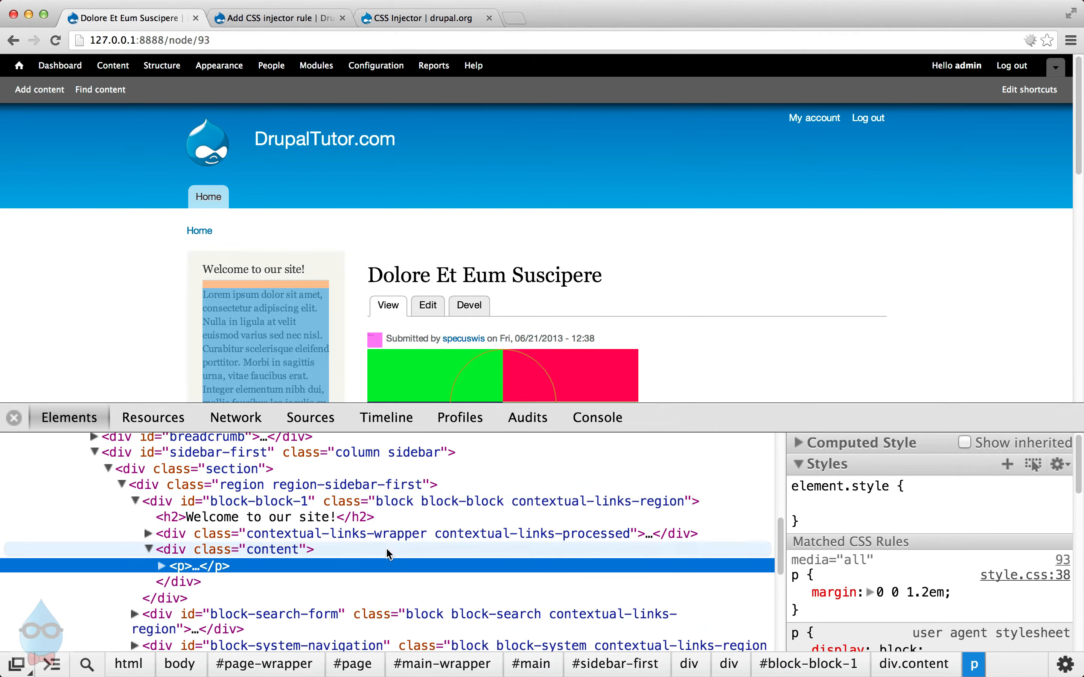
pyautogui.scroll(2, 195, 478)
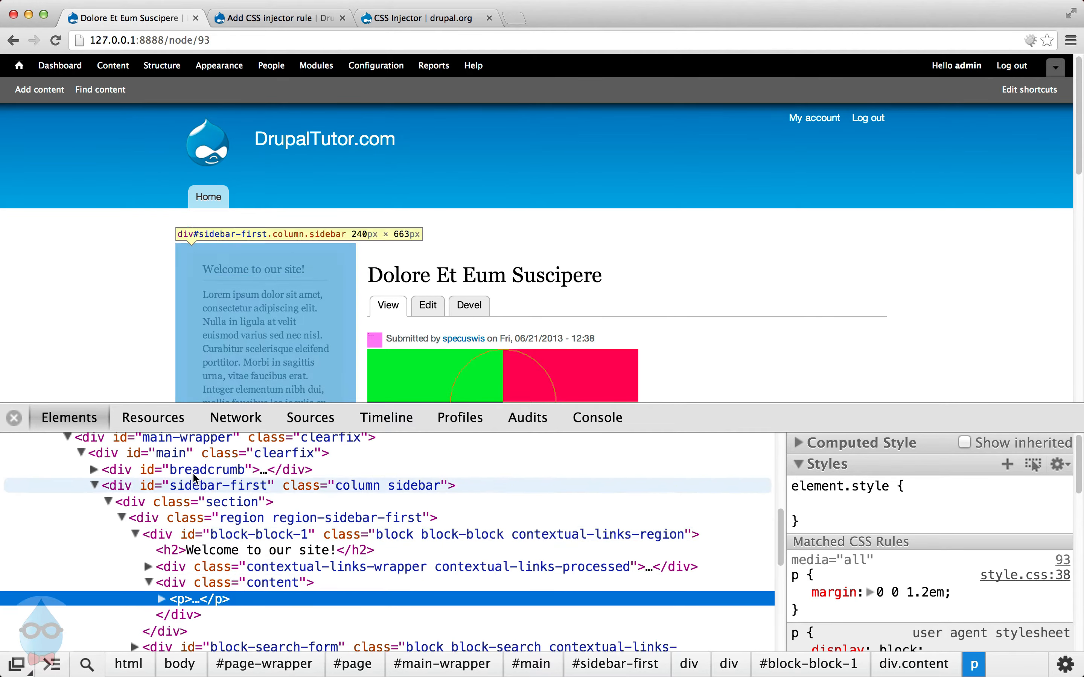
pyautogui.scroll(-6, 175, 295)
pyautogui.scroll(4, 174, 296)
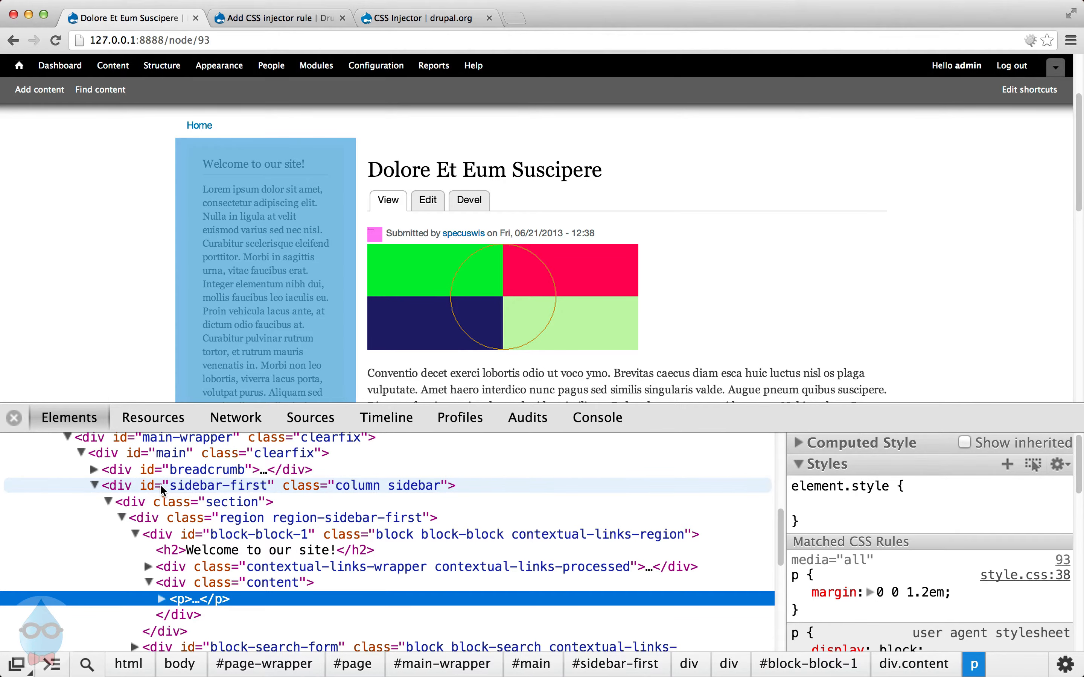
pyautogui.click(202, 486)
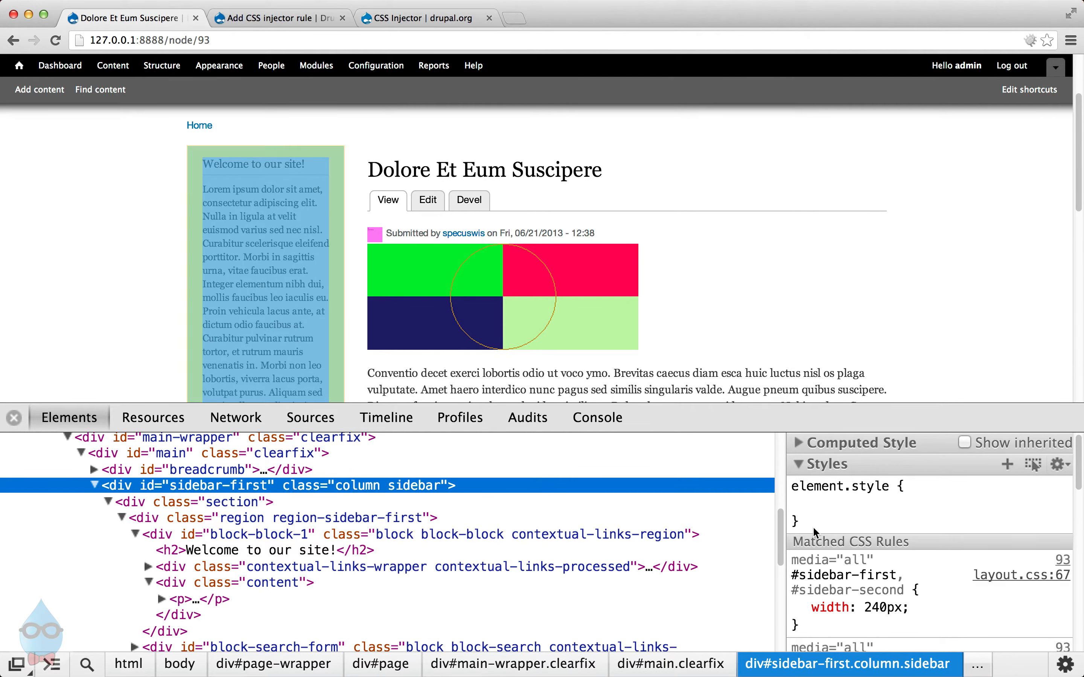
# Review the CSS rules matched by the sidebar-first div and copy the "#sidebar-first, #sidebar-second" width rule.
pyautogui.scroll(-2, 850, 522)
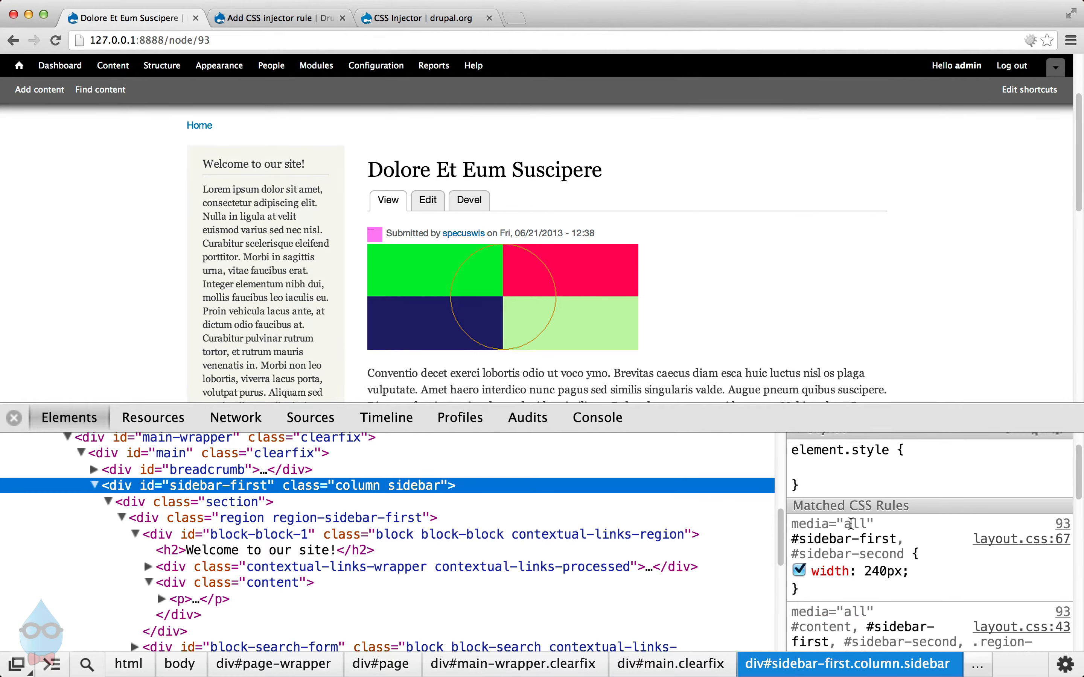
pyautogui.scroll(-8, 892, 551)
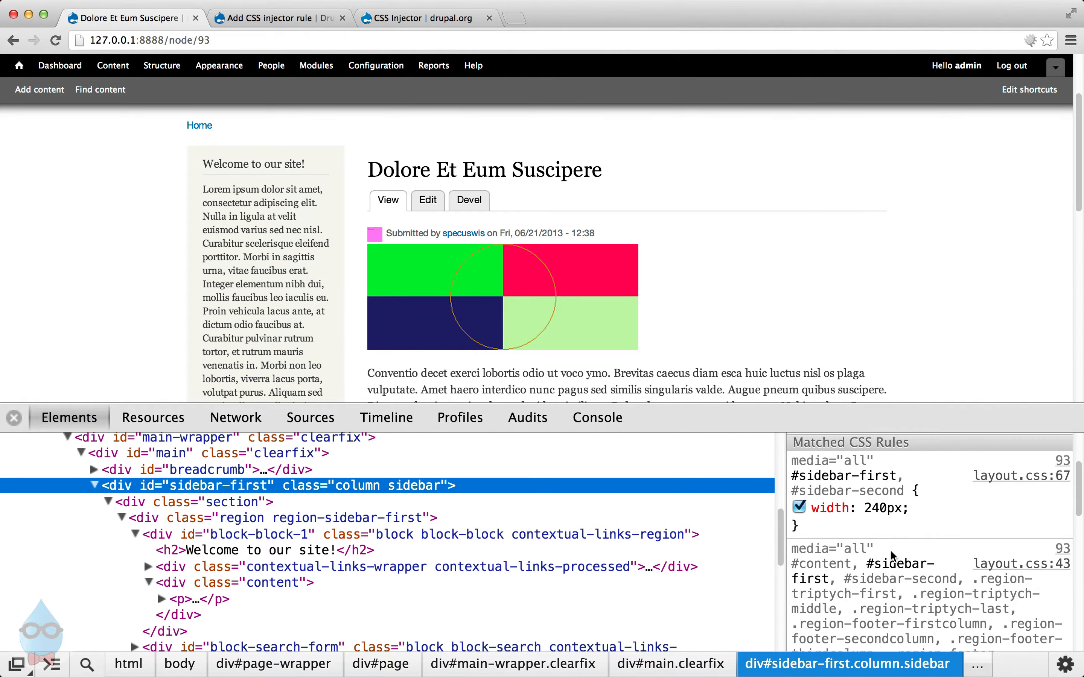
pyautogui.scroll(-9, 891, 551)
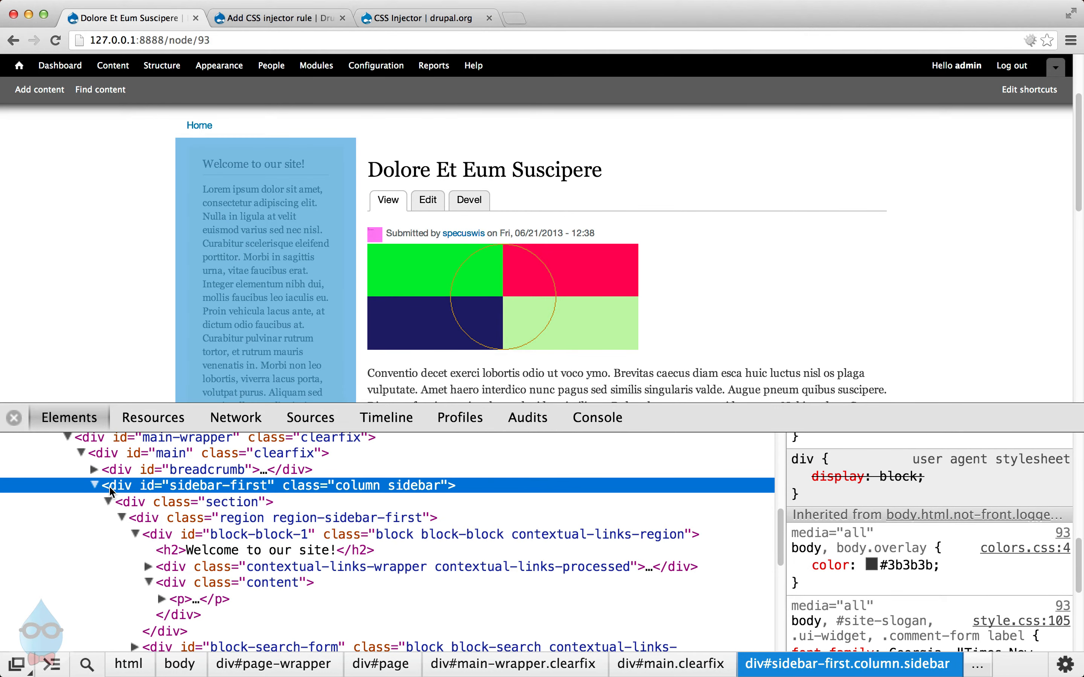
pyautogui.scroll(10, 880, 534)
pyautogui.scroll(8, 881, 534)
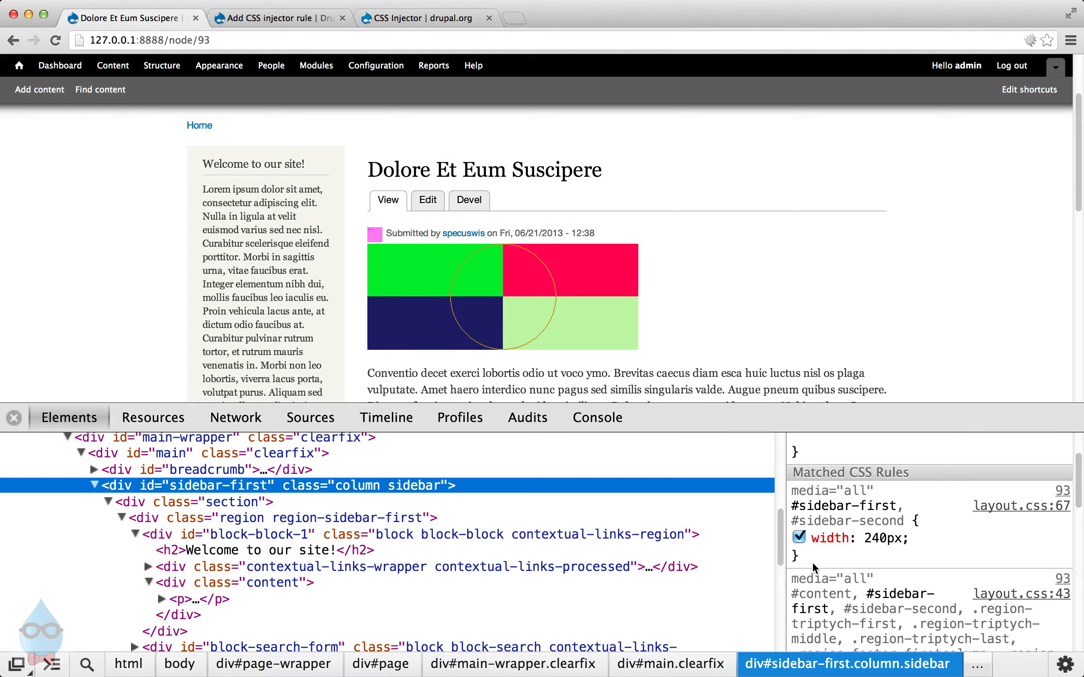
pyautogui.moveTo(812, 557); pyautogui.dragTo(794, 506)
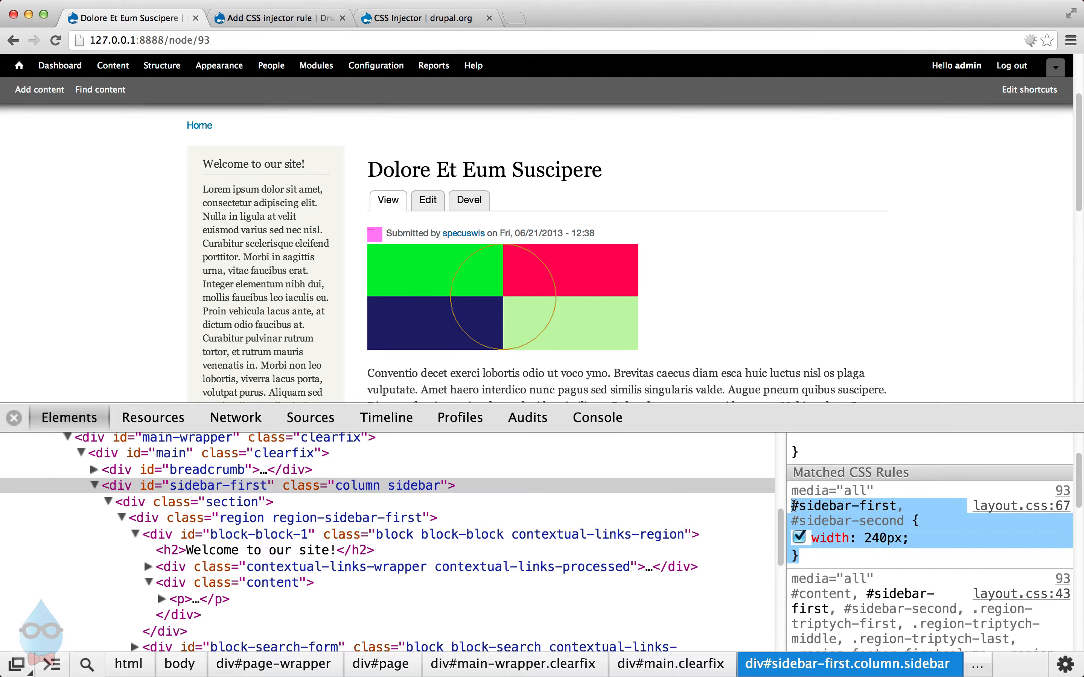
pyautogui.rightClick(827, 505)
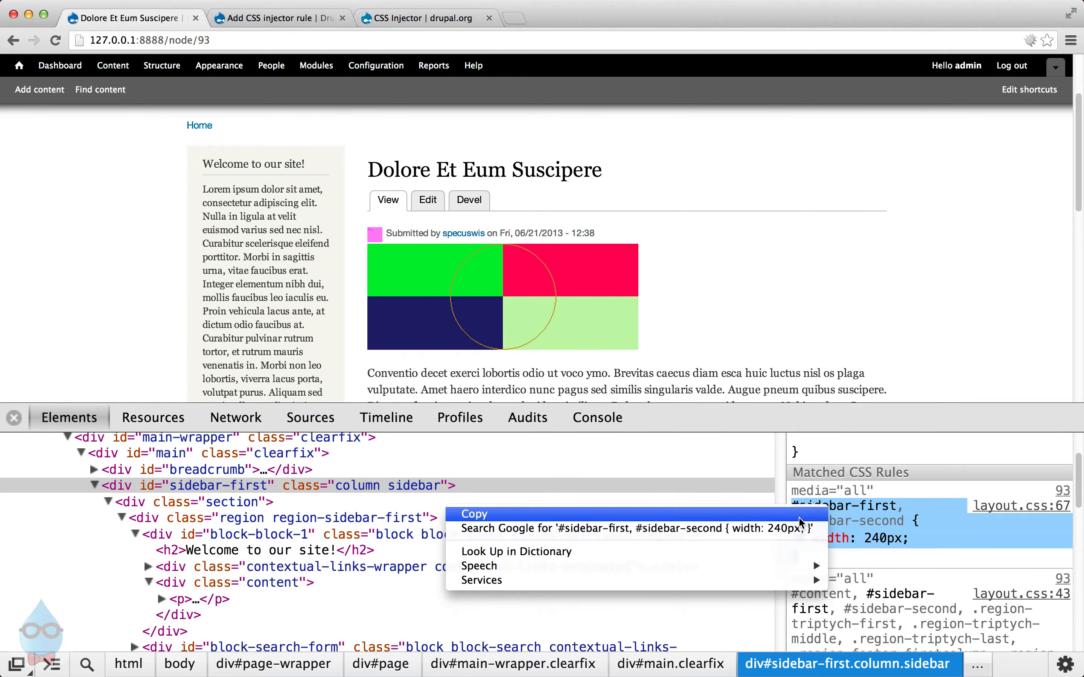
pyautogui.click(826, 513)
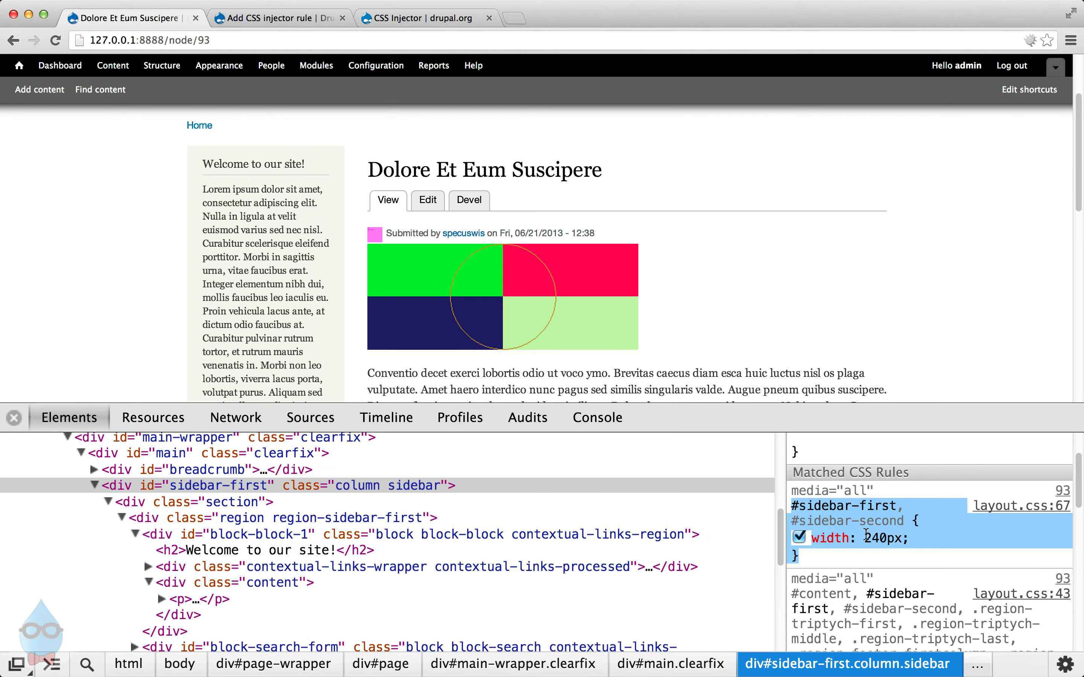
# Paste the copied rule into the Sitewide rule's CSS code, putting #sidebar-second on its own line and indenting the width declaration.
pyautogui.click(278, 18)
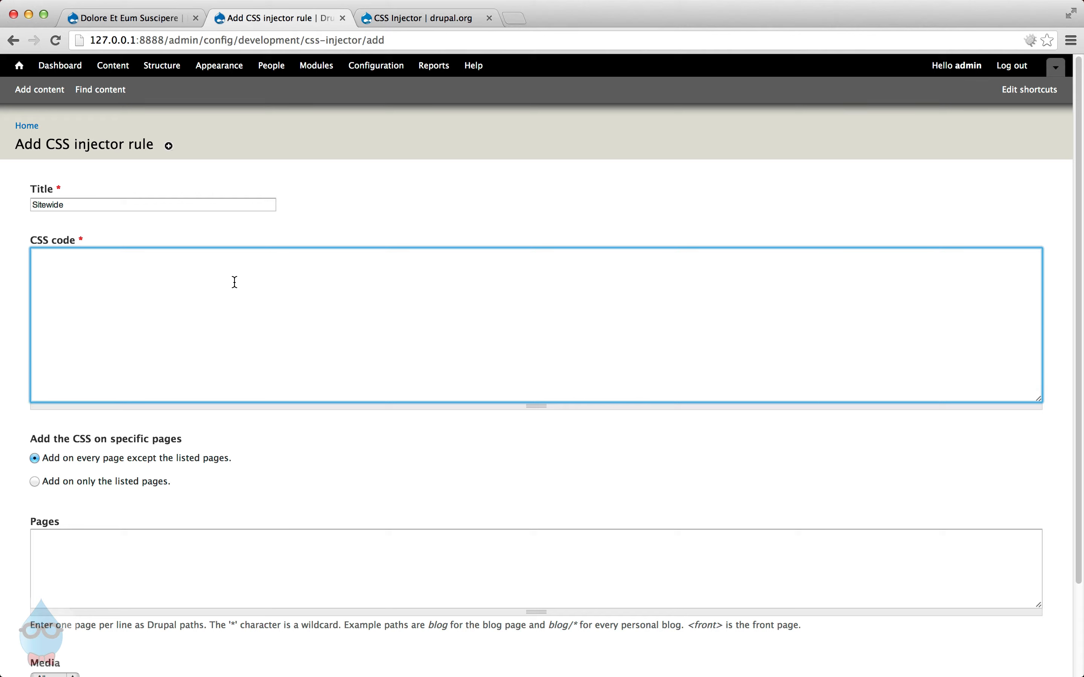
pyautogui.press('super+v')
pyautogui.press('Up')
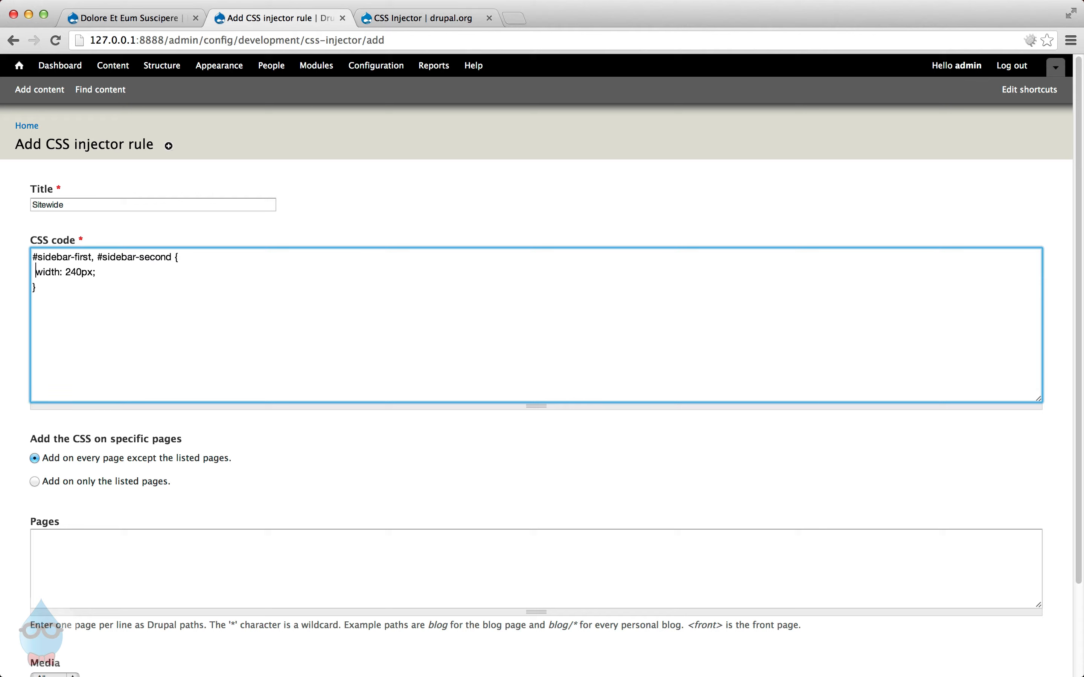
pyautogui.press('Up')
pyautogui.press('Right')
pyautogui.press('Right')
pyautogui.press('Return')
pyautogui.press('Delete')
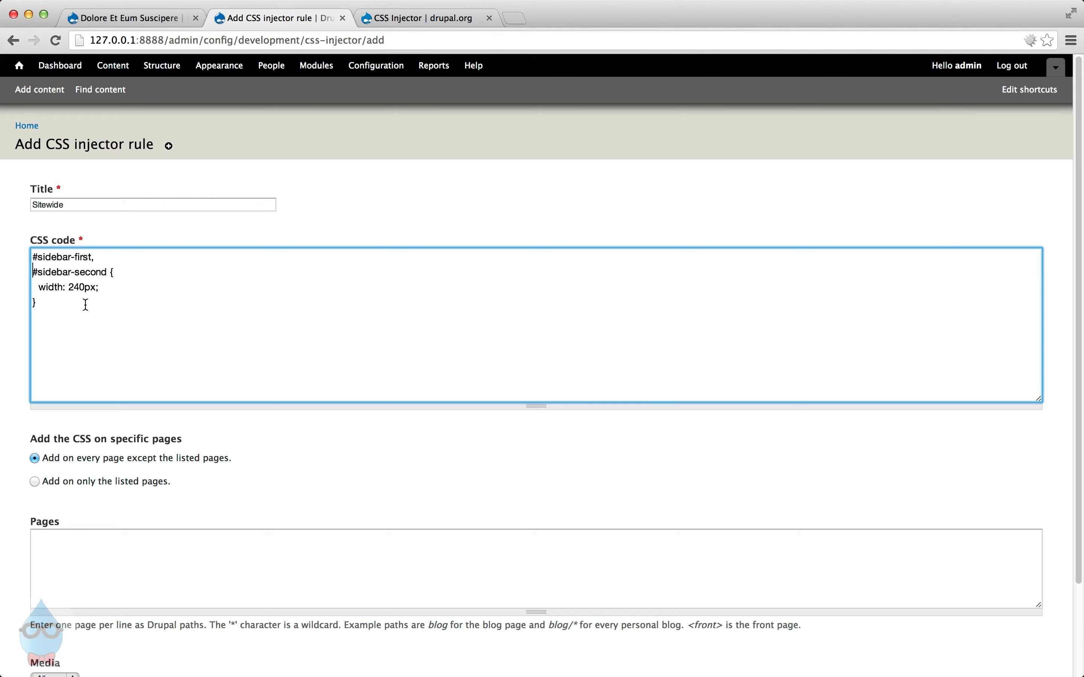
# Set the sidebar width to 360px in the CSS code and save the Sitewide rule while continuing to edit it.
pyautogui.moveTo(85, 287); pyautogui.dragTo(71, 286)
pyautogui.write('360')
pyautogui.scroll(-3, 235, 437)
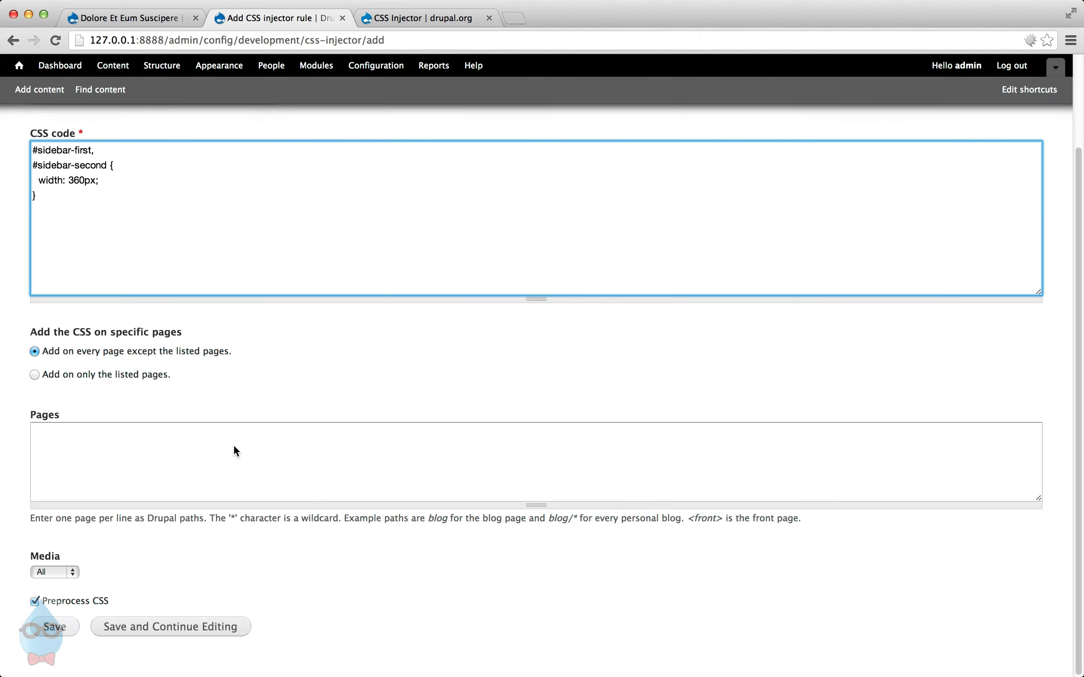
pyautogui.click(178, 636)
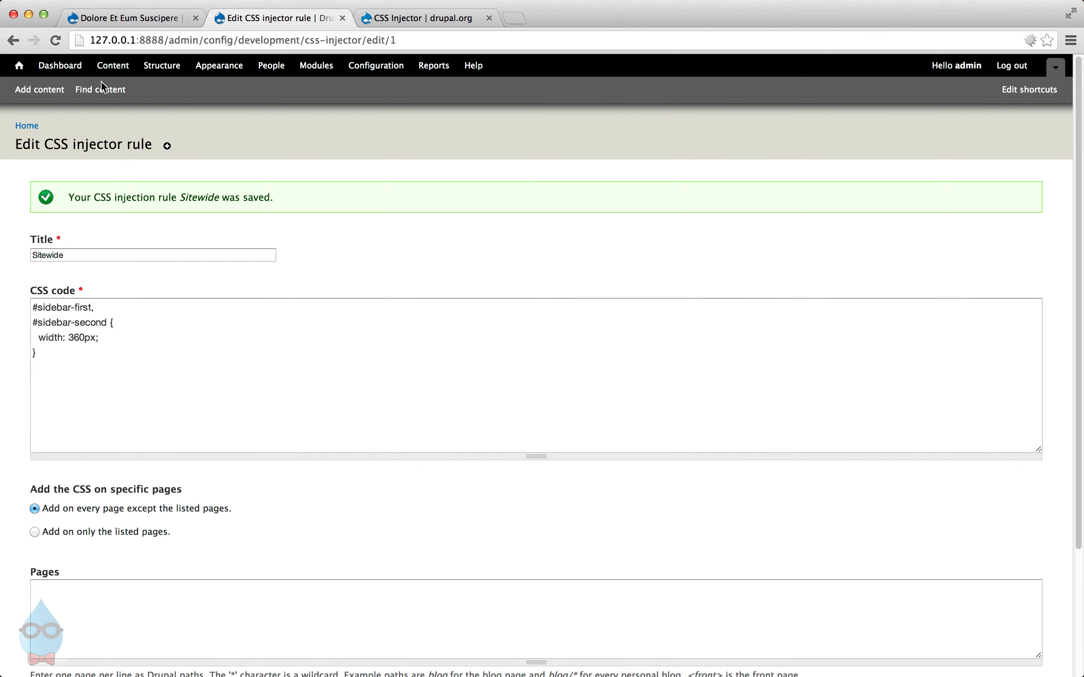
# Reload the article page, close the developer tools, and examine how the sidebar and article content are laid out.
pyautogui.click(103, 21)
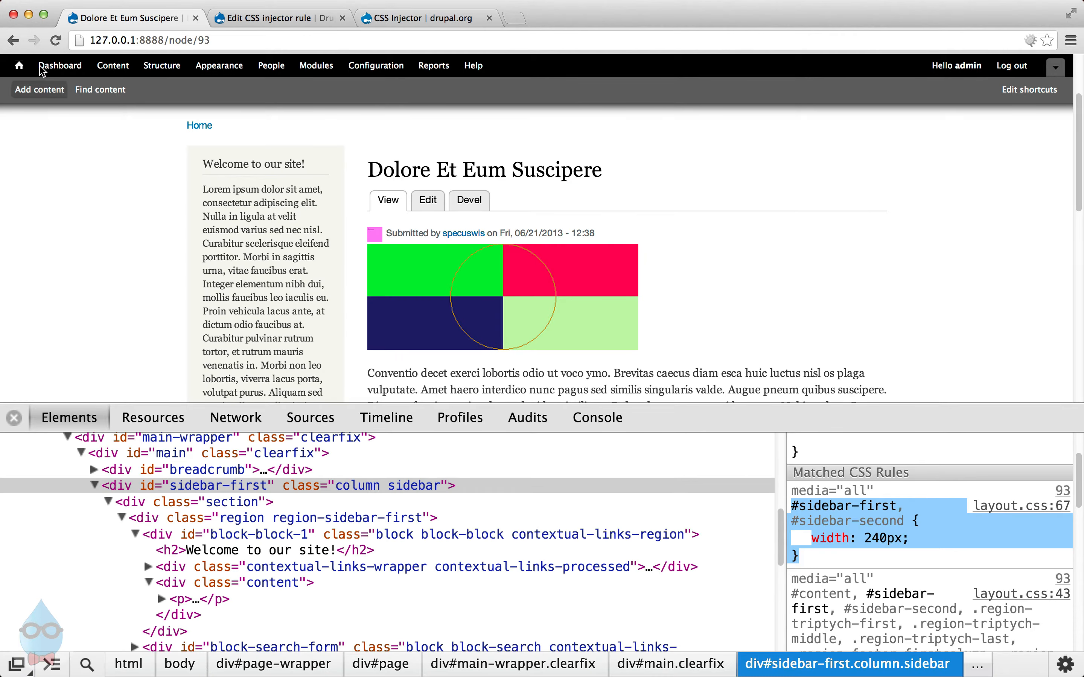
pyautogui.click(54, 40)
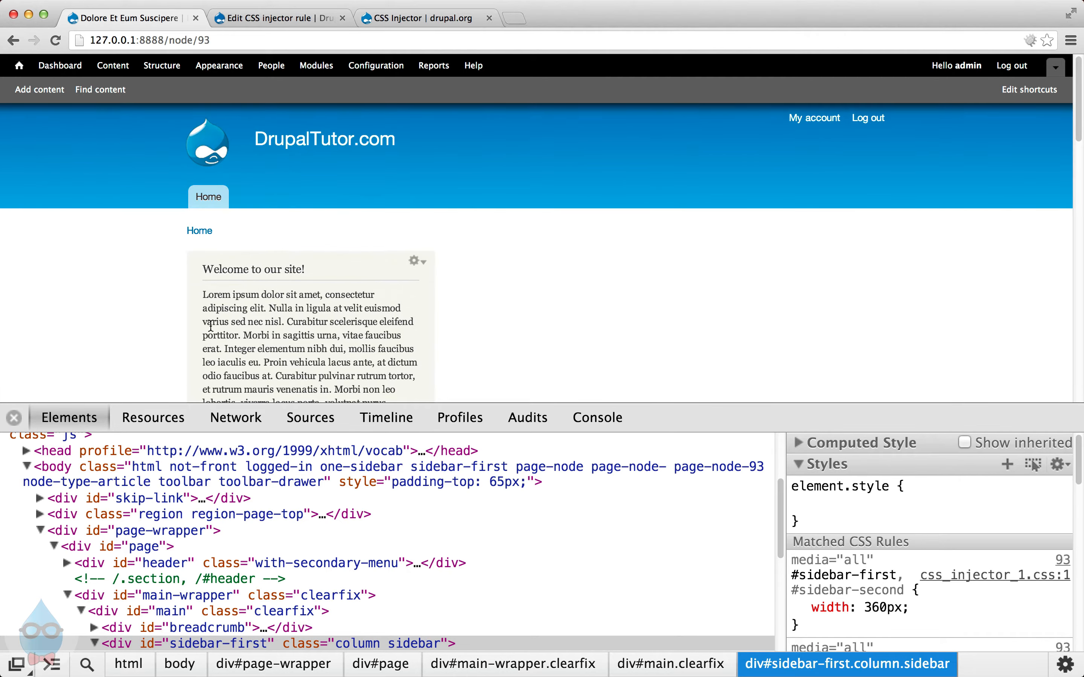
pyautogui.click(15, 419)
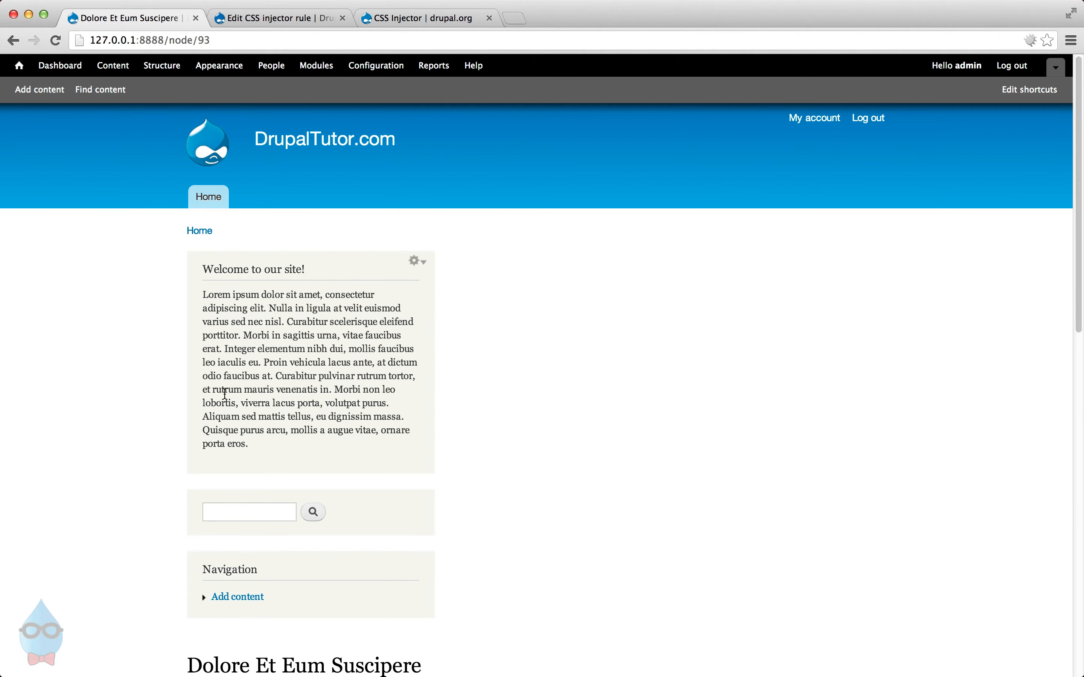
pyautogui.scroll(-8, 337, 366)
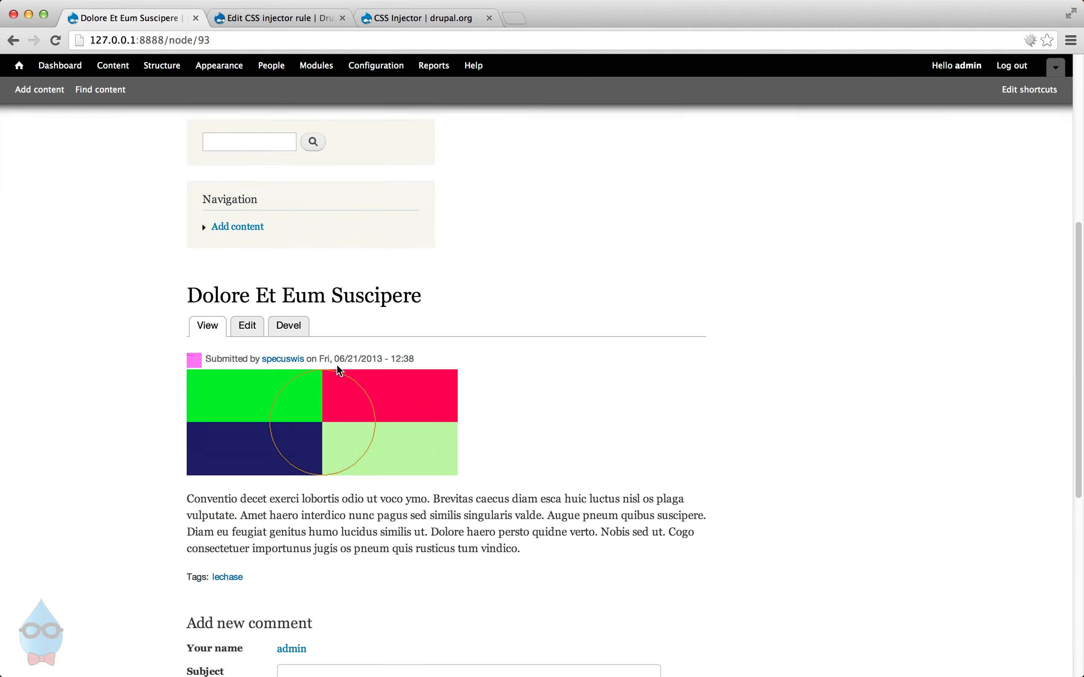
pyautogui.scroll(8, 515, 280)
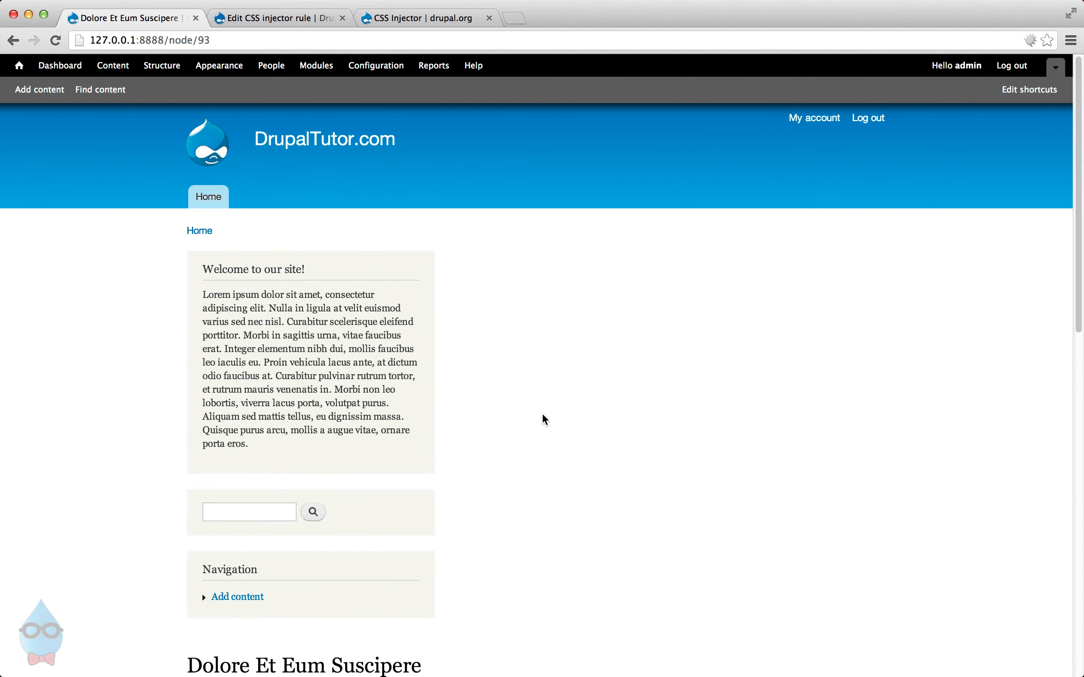
pyautogui.scroll(-5, 515, 439)
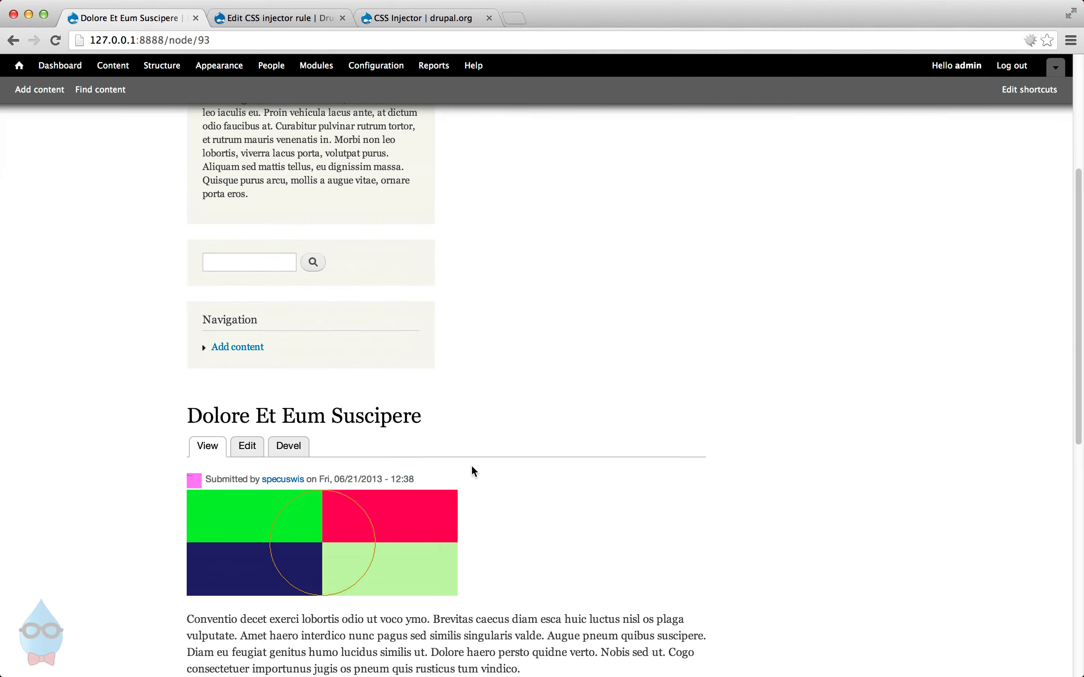
pyautogui.scroll(4, 295, 319)
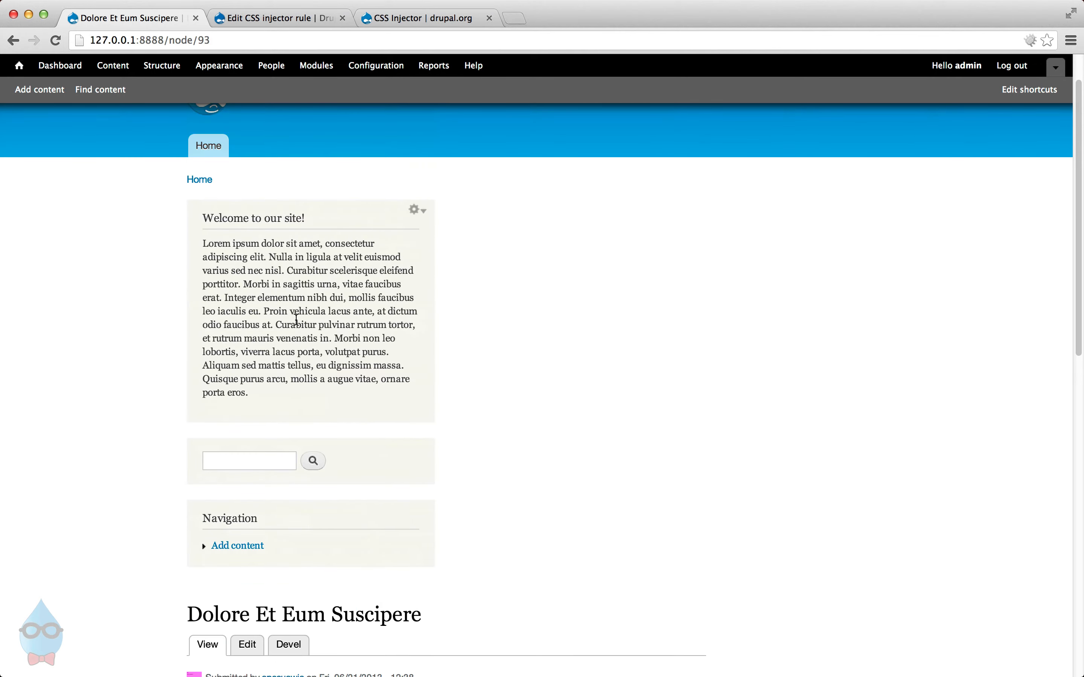
pyautogui.scroll(-4, 293, 316)
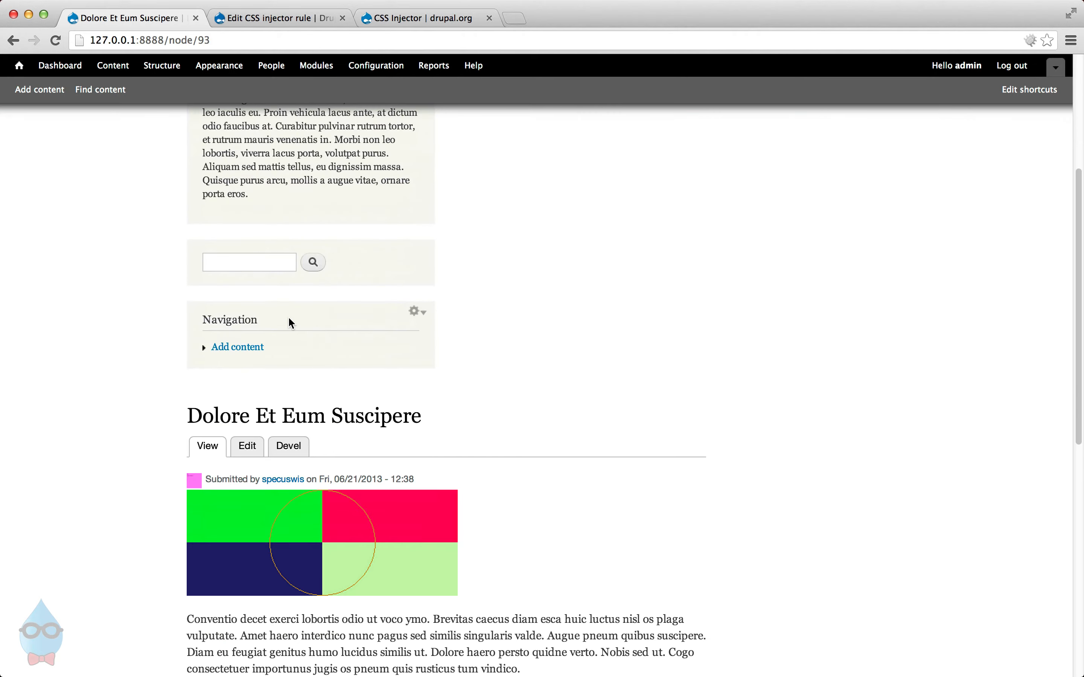
# Inspect the article's body paragraph below the image with the browser's developer tools.
pyautogui.rightClick(307, 400)
pyautogui.click(265, 410)
pyautogui.rightClick(391, 415)
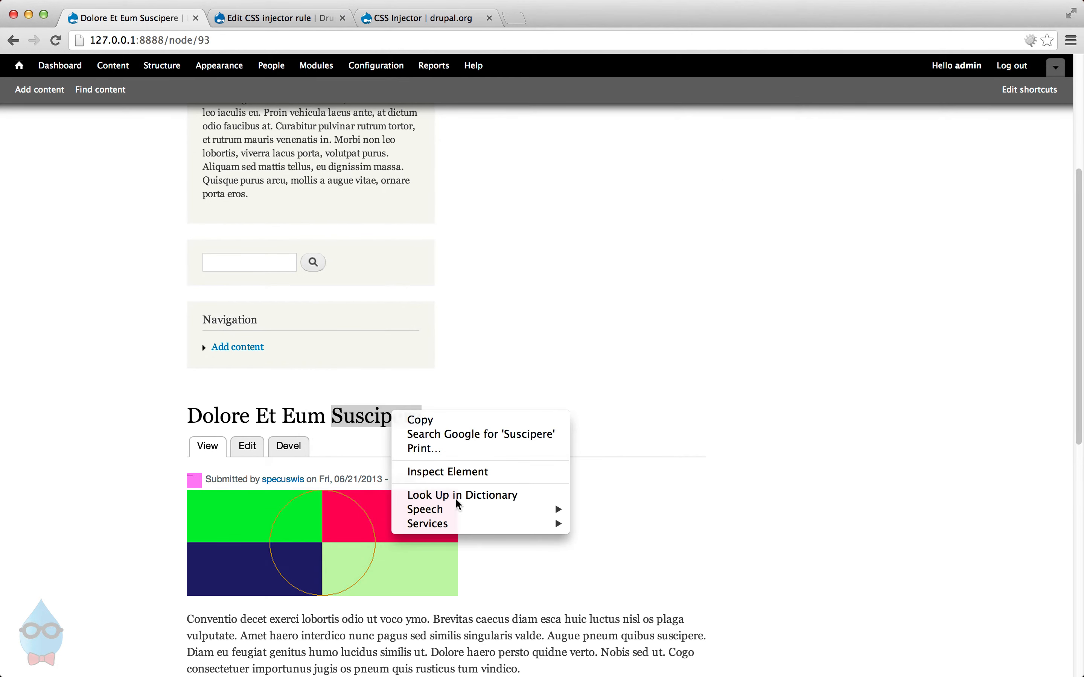
pyautogui.click(456, 473)
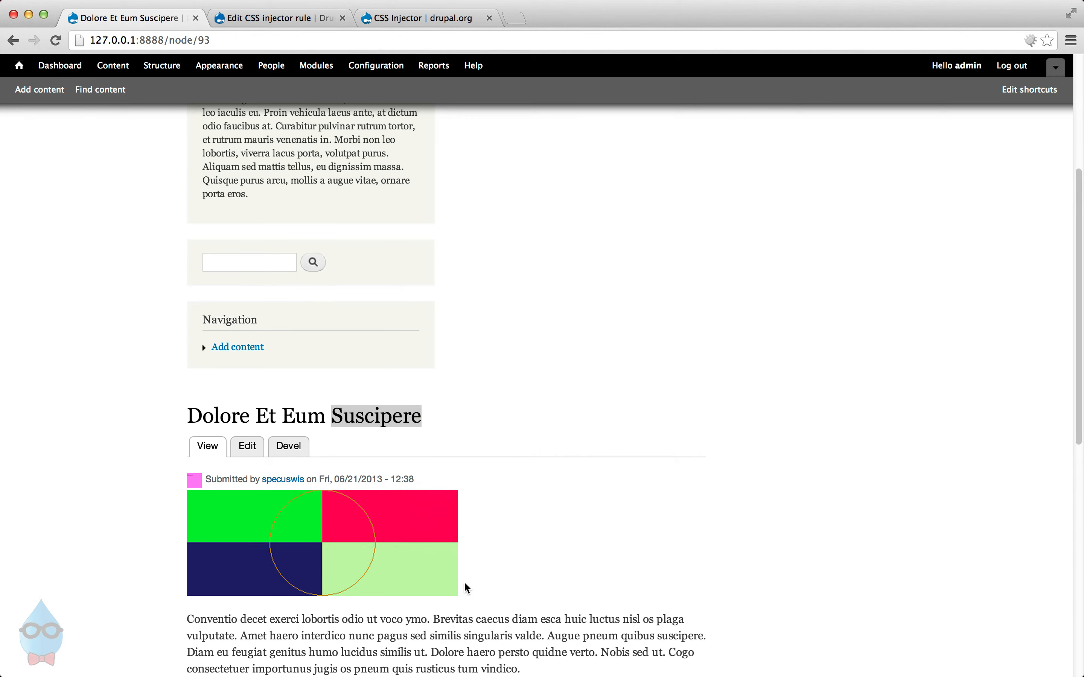
pyautogui.rightClick(542, 620)
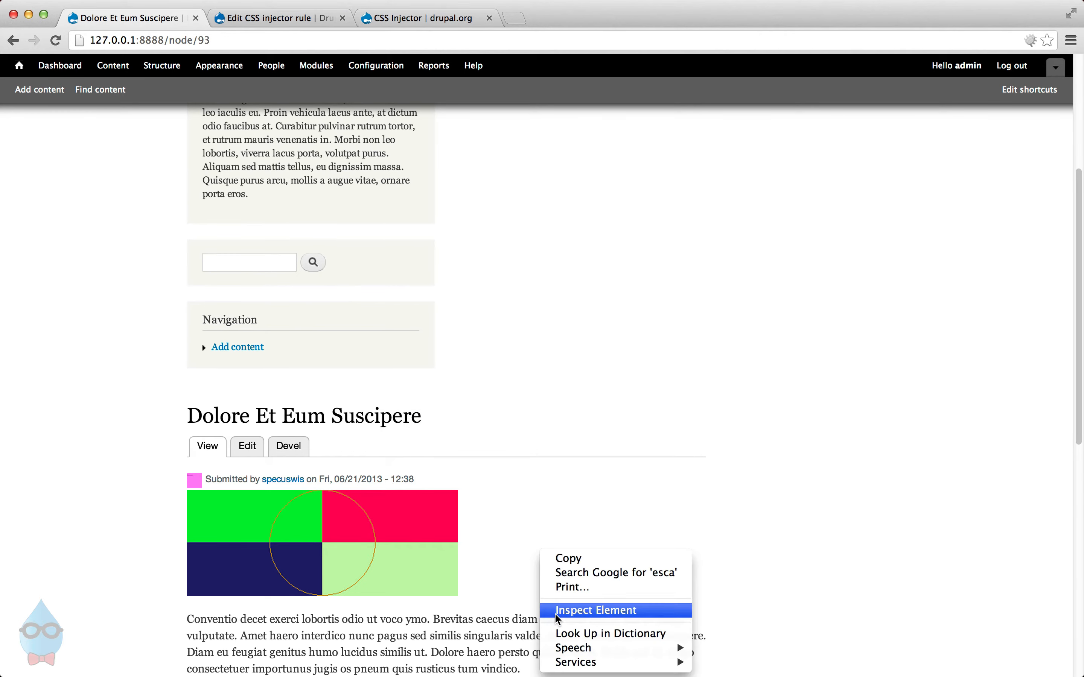
pyautogui.click(555, 615)
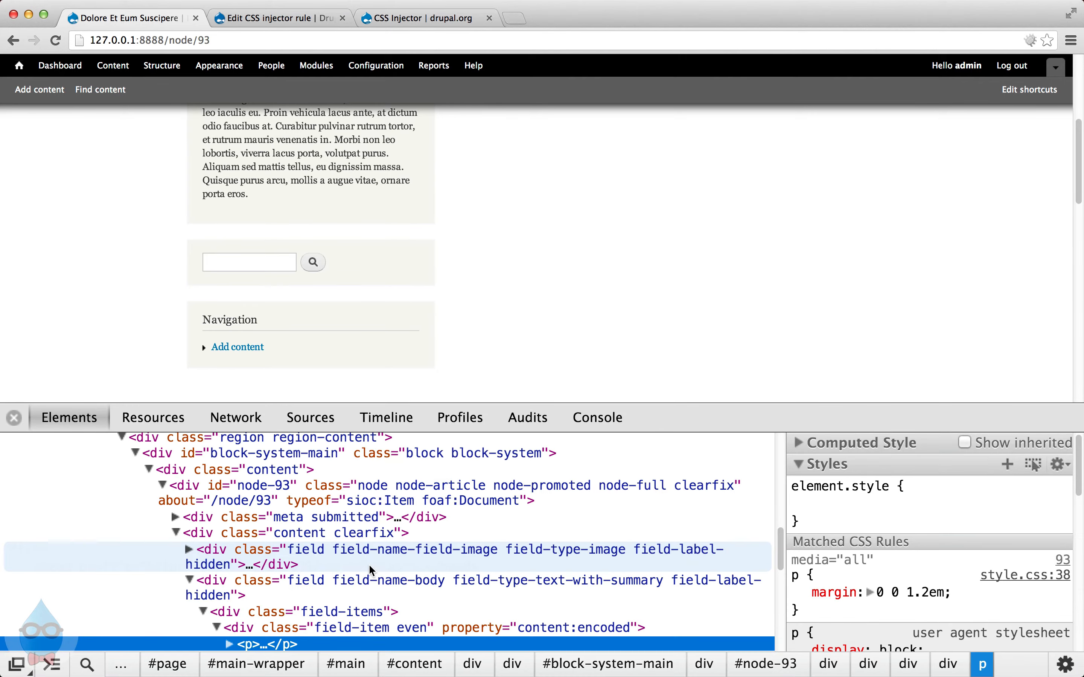
# Find the div with id "content" that wraps the article in the element tree and select it to view its CSS rules.
pyautogui.scroll(3, 312, 580)
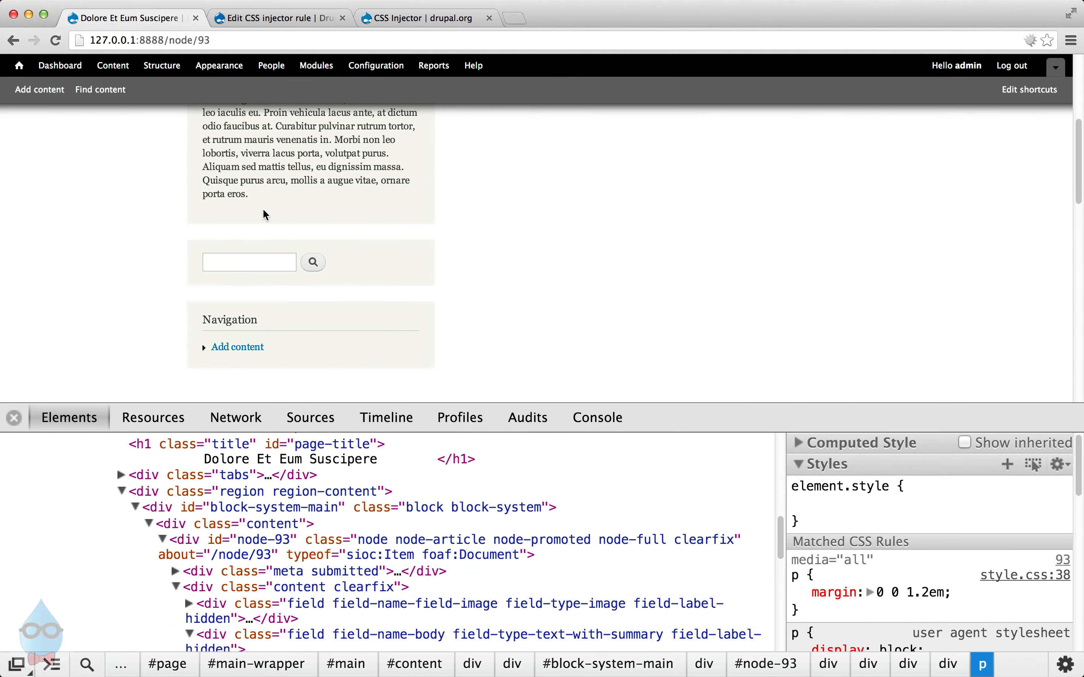
pyautogui.scroll(5, 264, 216)
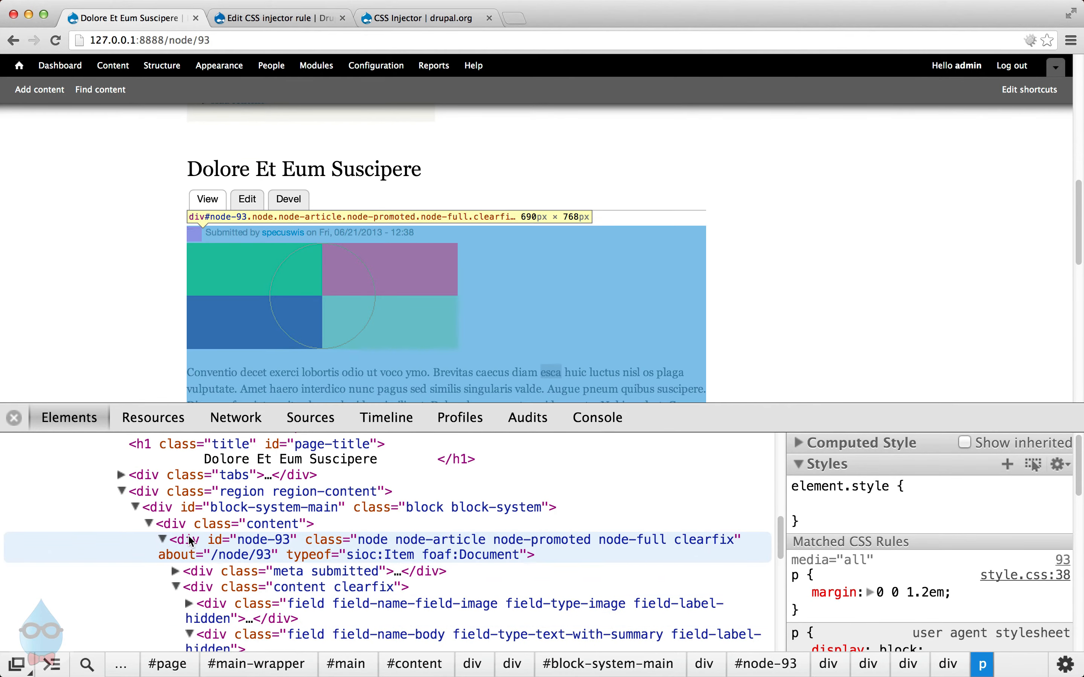
pyautogui.click(179, 508)
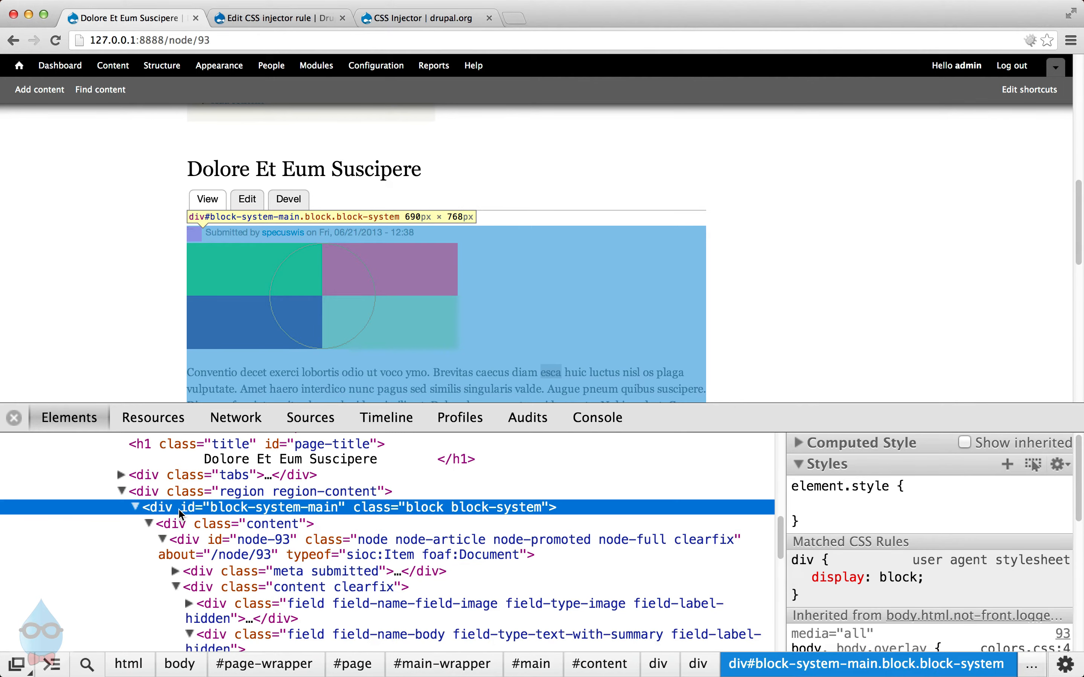
pyautogui.scroll(2, 181, 514)
pyautogui.scroll(2, 179, 514)
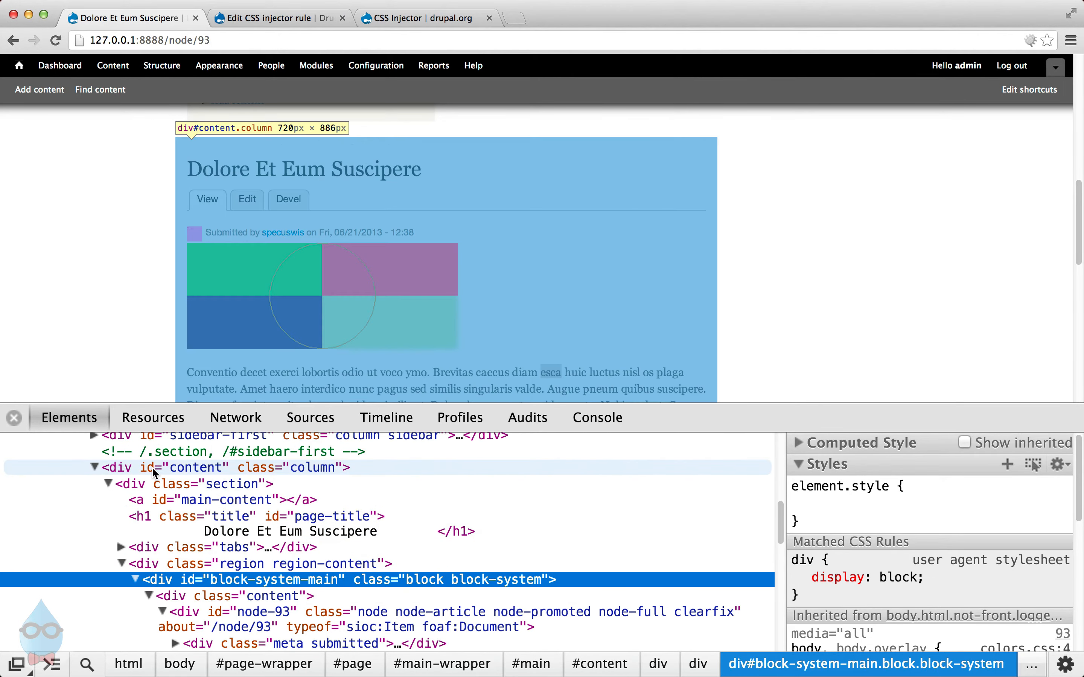
pyautogui.click(153, 469)
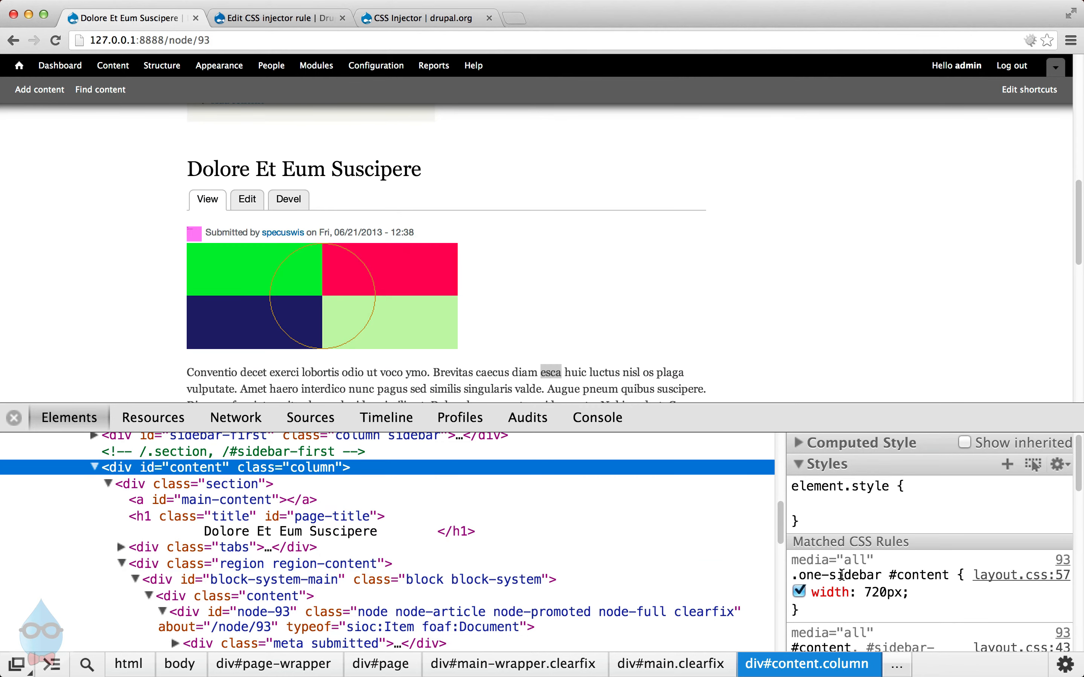
# Copy the ".one-sidebar #content" width rule from the content div's matched CSS rules.
pyautogui.moveTo(853, 607); pyautogui.dragTo(789, 571)
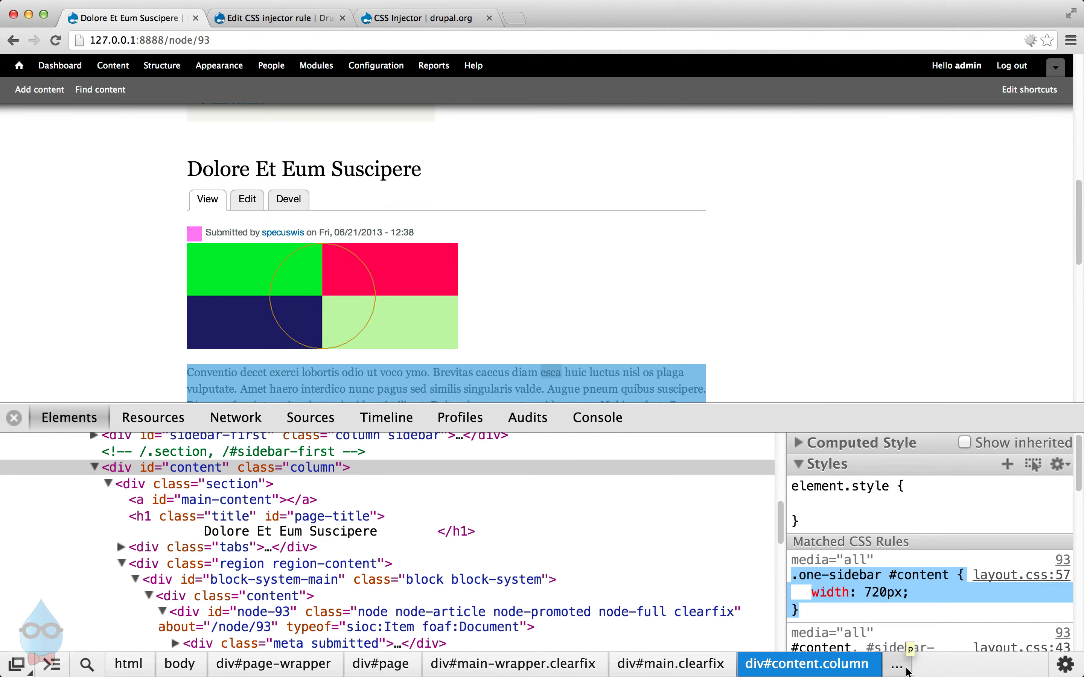
pyautogui.rightClick(881, 591)
pyautogui.click(880, 595)
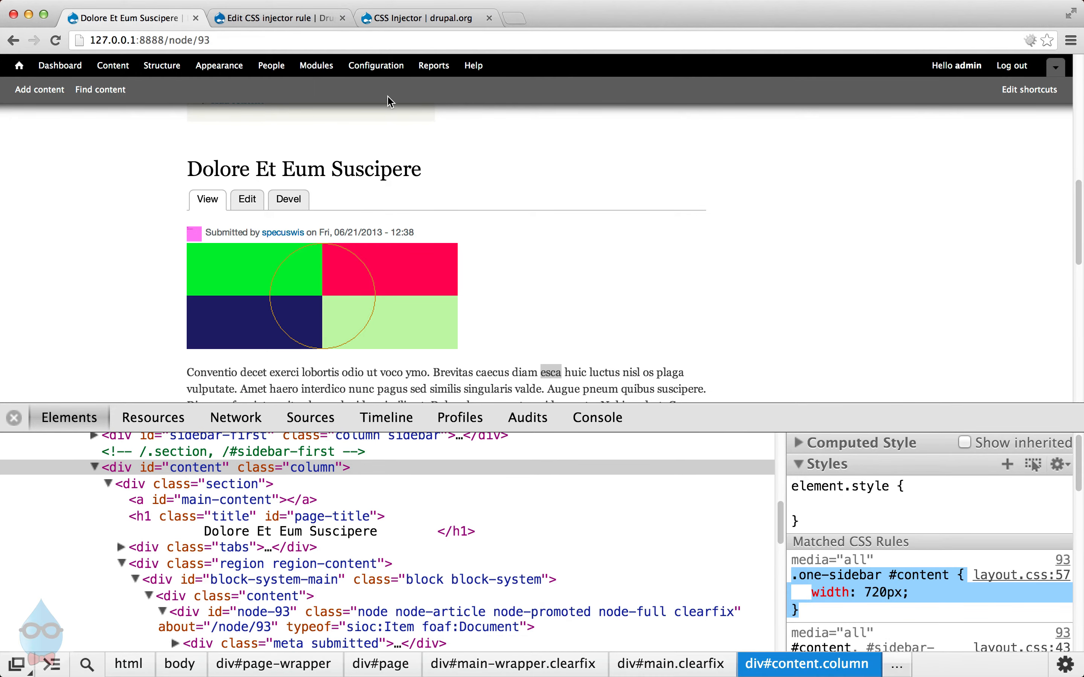
# Paste the copied content rule below the sidebar rule in the Sitewide rule's CSS code and tidy its indentation.
pyautogui.click(250, 18)
pyautogui.click(54, 377)
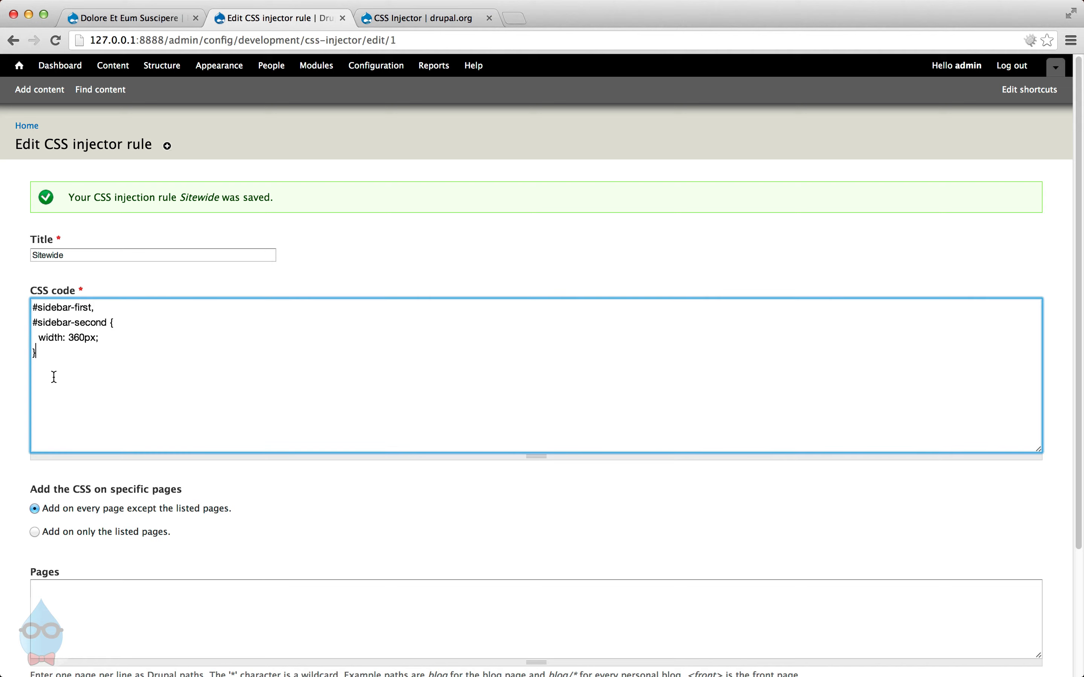
pyautogui.press('Return')
pyautogui.hotkey('ctrl', 'v')
pyautogui.press('Up')
pyautogui.press('BackSpace')
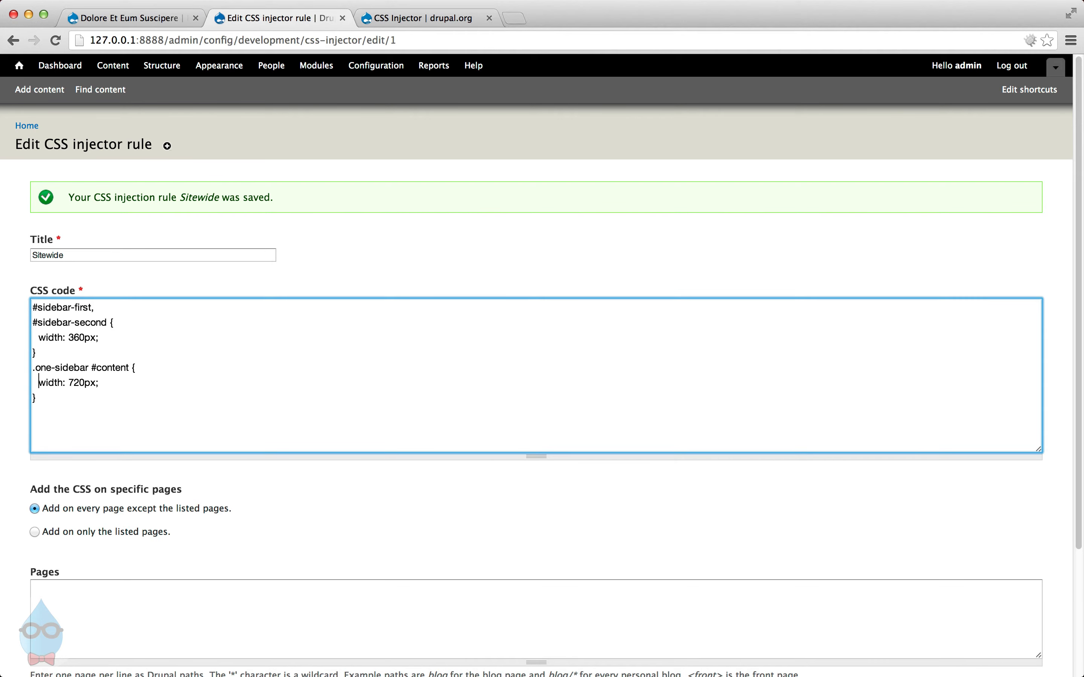
# Set the .one-sidebar #content width to 600px and save the Sitewide rule while continuing to edit it.
pyautogui.moveTo(69, 383); pyautogui.dragTo(85, 383)
pyautogui.write('600')
pyautogui.scroll(-5, 31, 563)
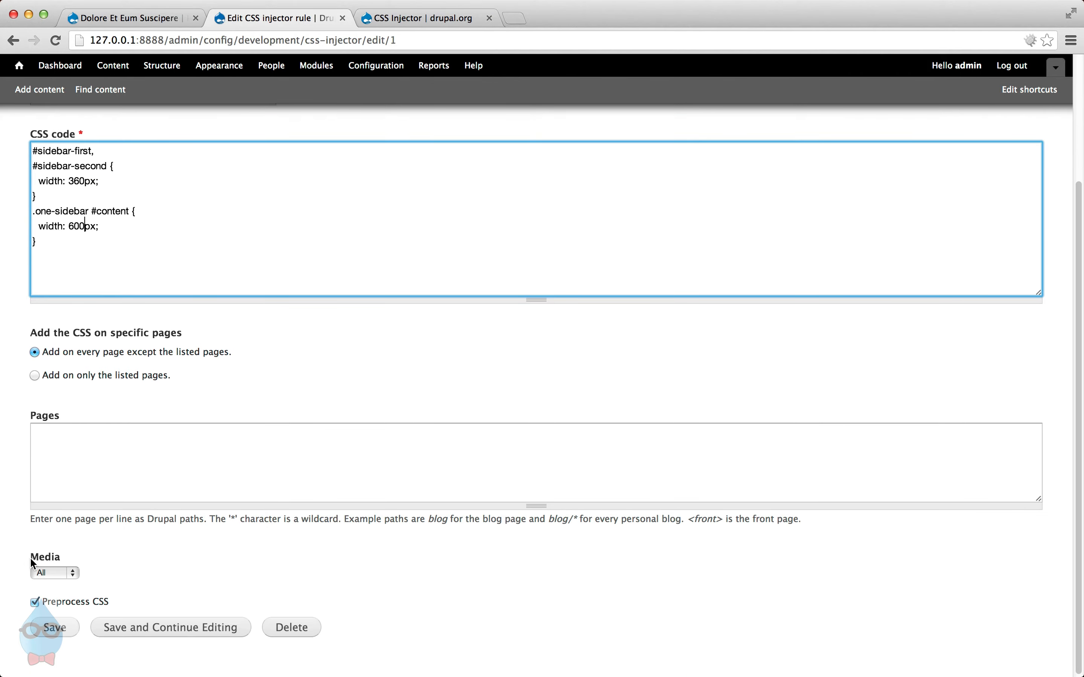
pyautogui.click(146, 633)
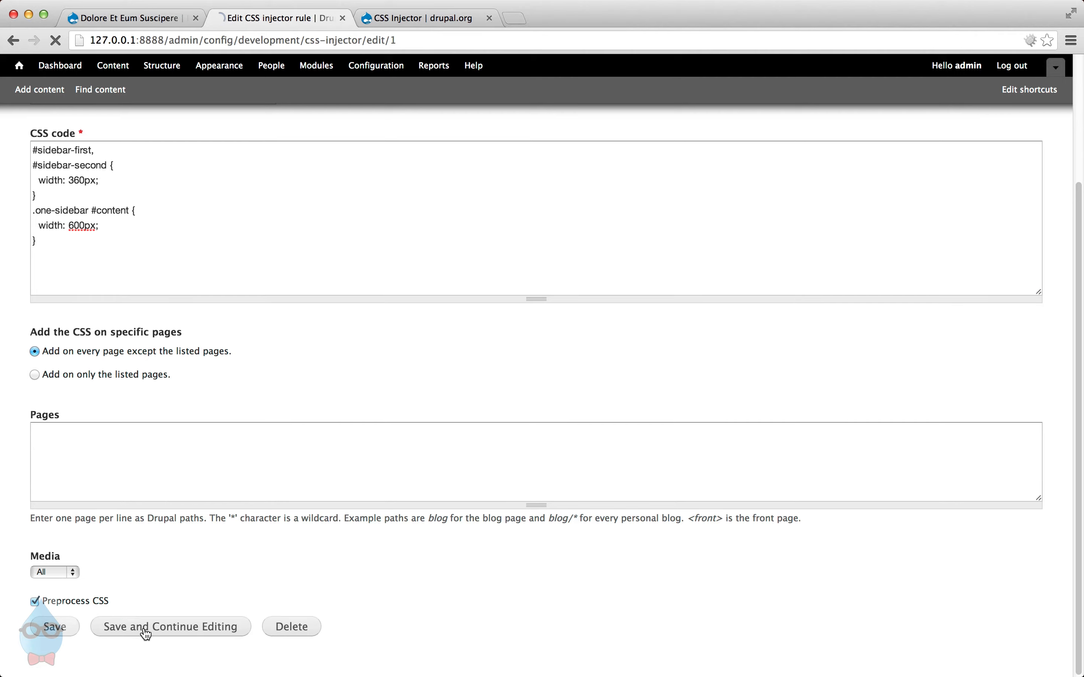
# Reload the article page and close the developer tools to check how the sidebar and content columns fit.
pyautogui.click(139, 20)
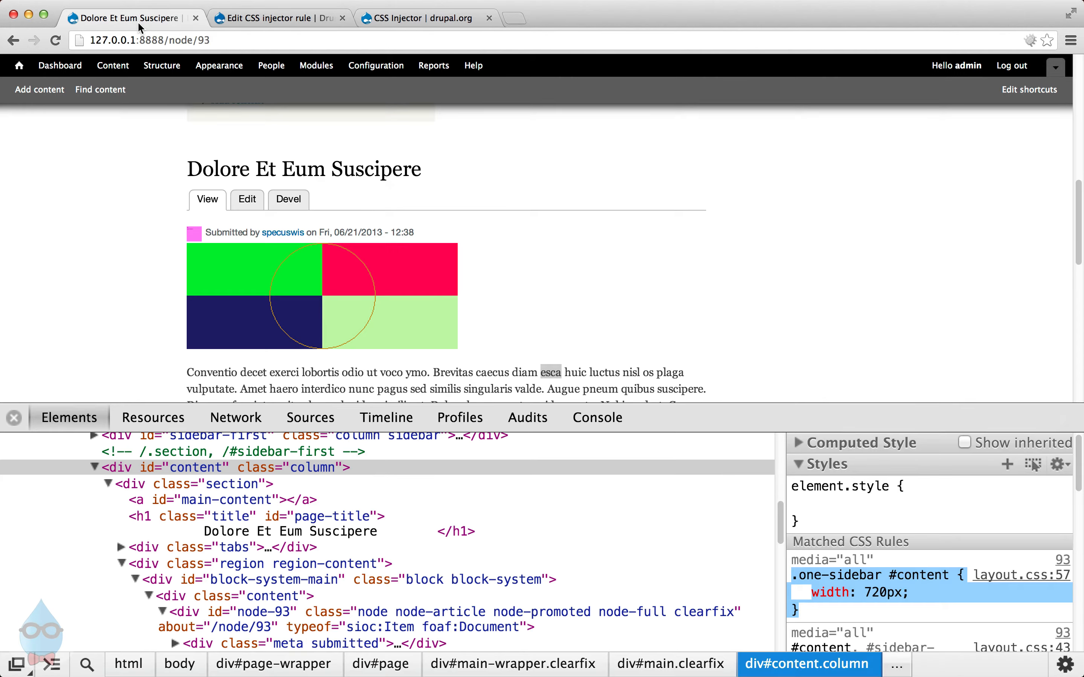
pyautogui.click(56, 40)
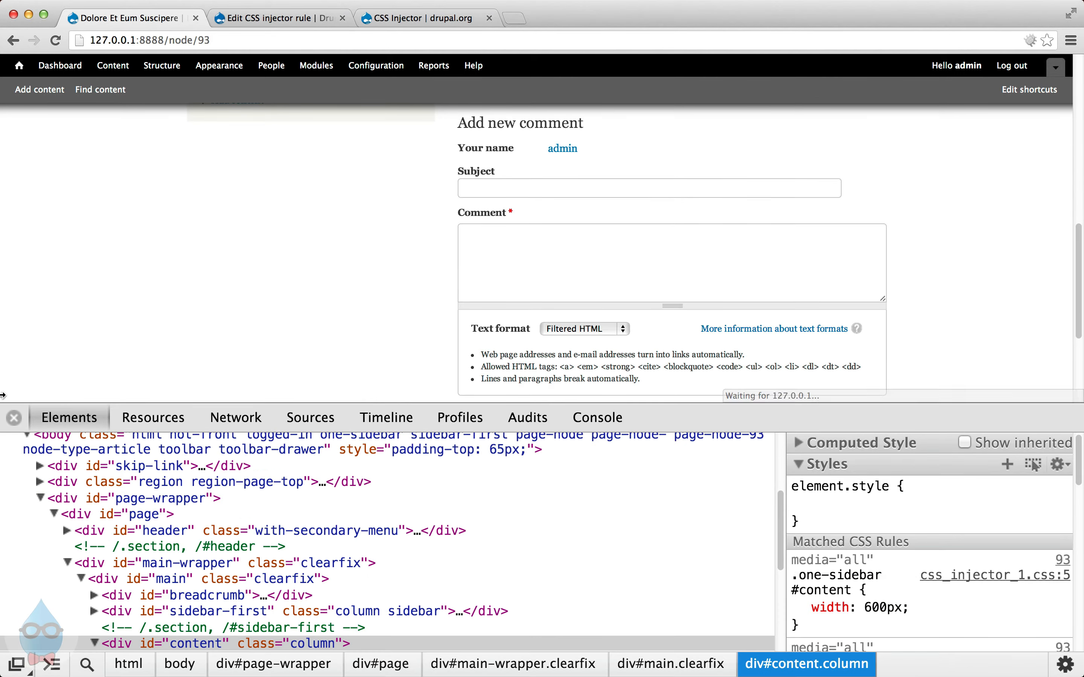
pyautogui.click(14, 418)
pyautogui.scroll(10, 188, 390)
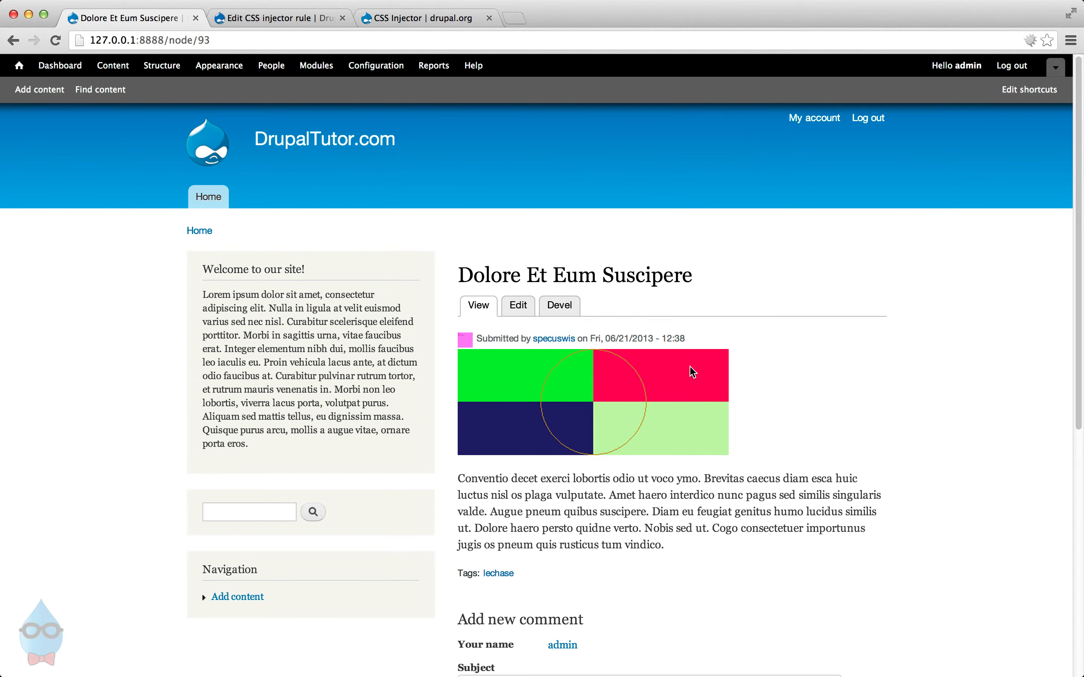
pyautogui.moveTo(693, 373)
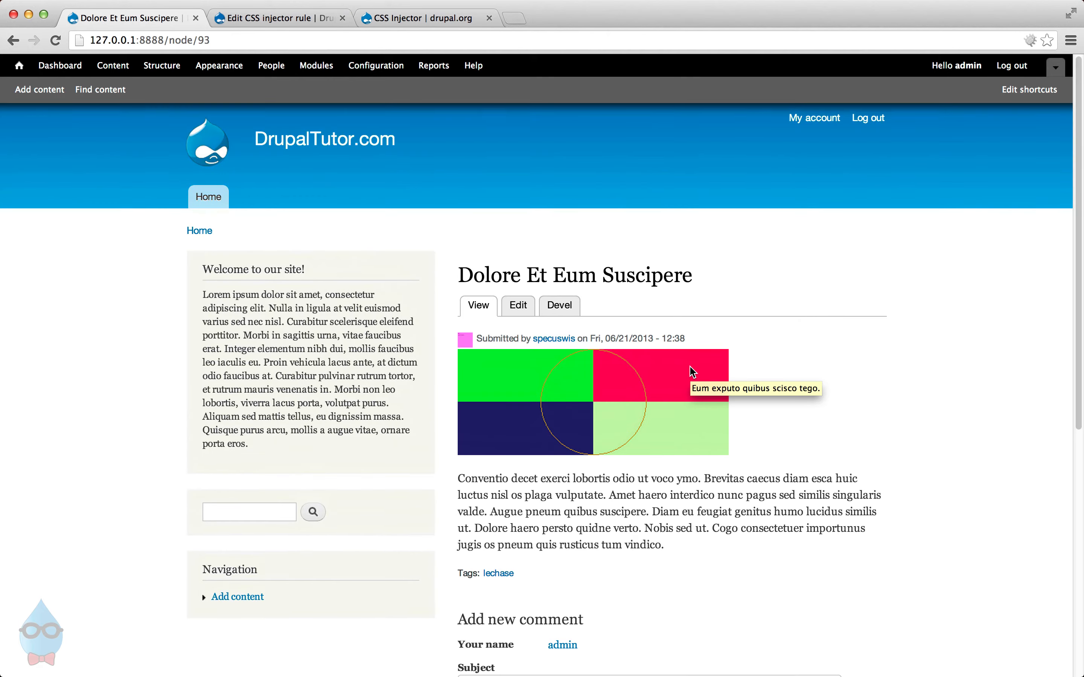
# Review the column layout on the site's home page and reopen the "Dolore Et Eum Suscipere" article from it.
pyautogui.click(273, 142)
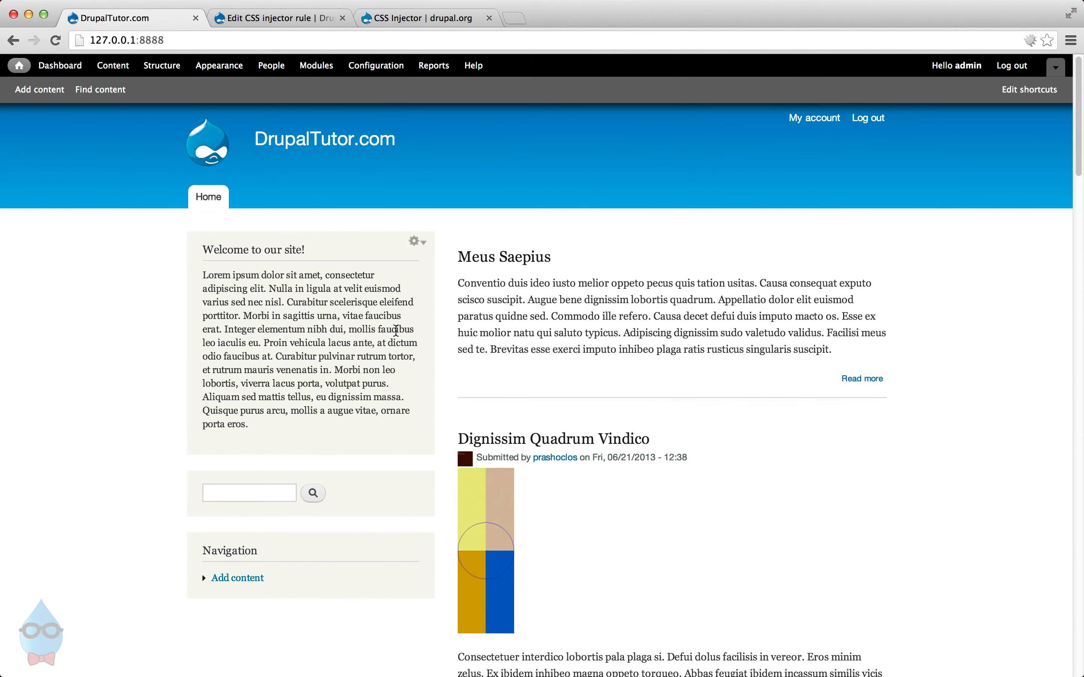
pyautogui.scroll(-15, 452, 448)
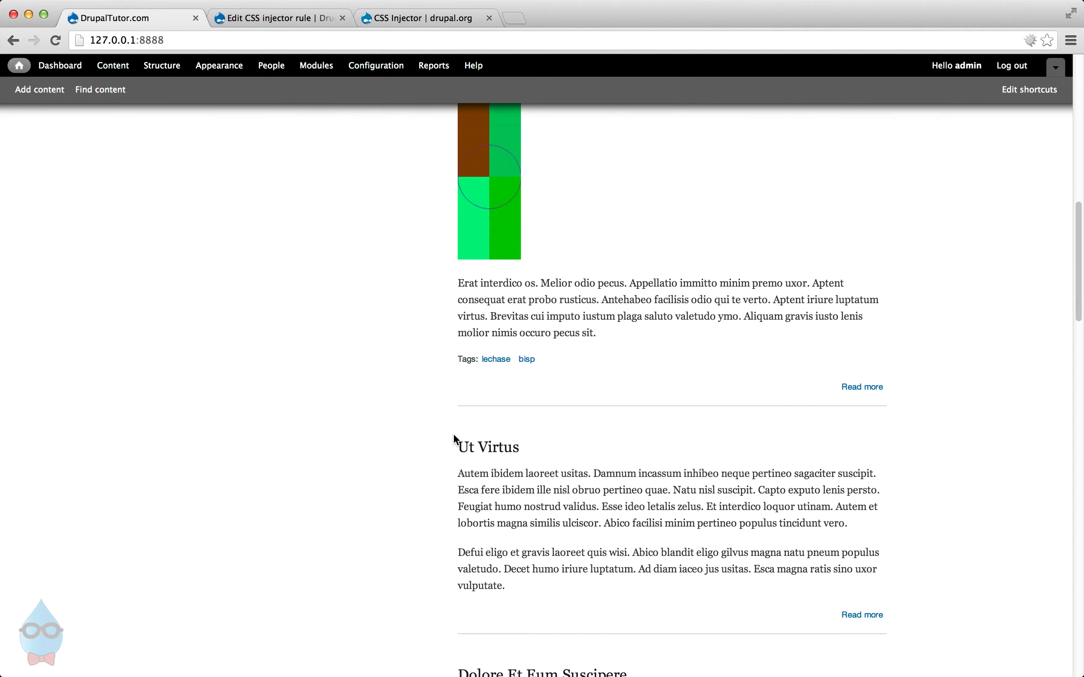
pyautogui.scroll(12, 453, 433)
pyautogui.scroll(5, 453, 430)
pyautogui.scroll(-15, 453, 430)
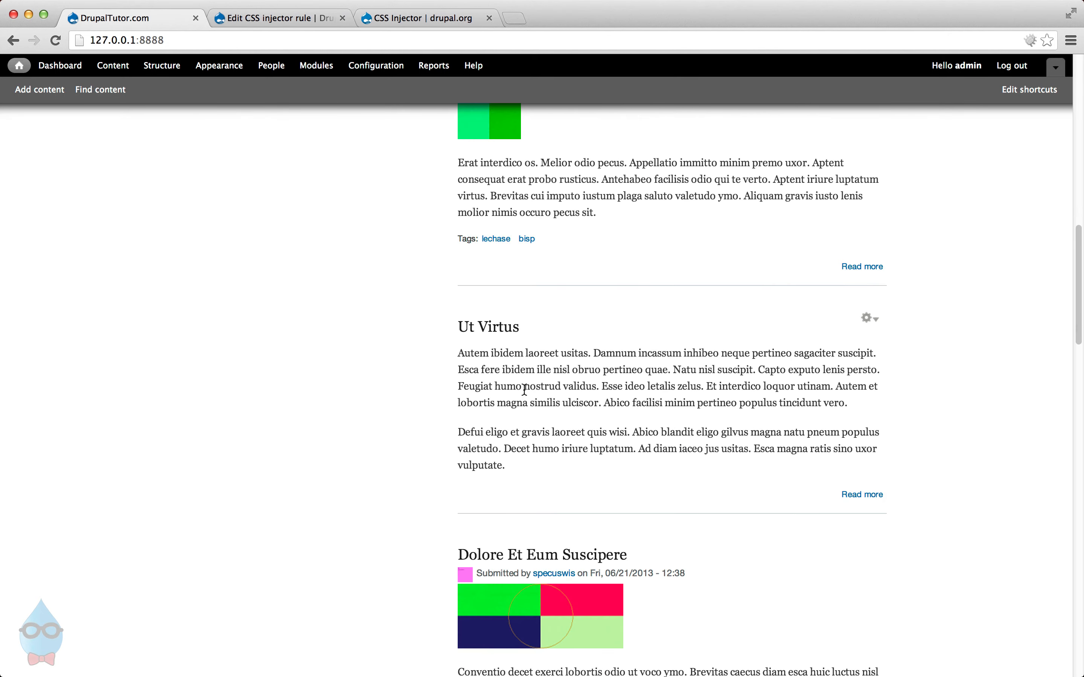
pyautogui.click(529, 561)
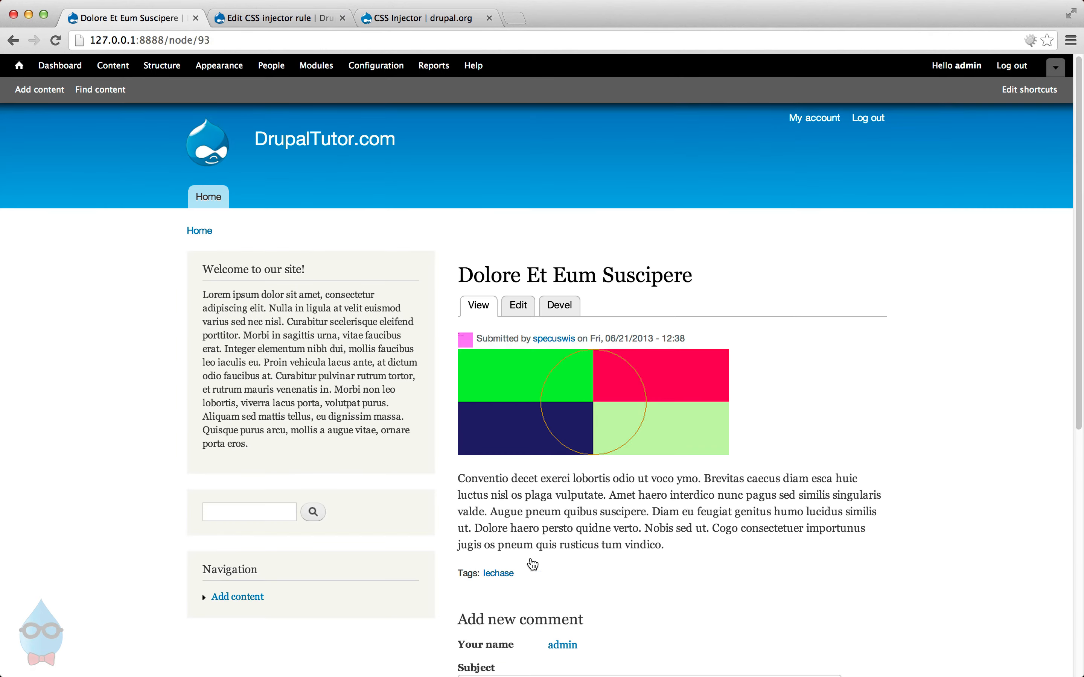
# Inspect the article's "Tags:" label and view the styles of its wrapping field div and its h3 field-label element.
pyautogui.scroll(-4, 528, 456)
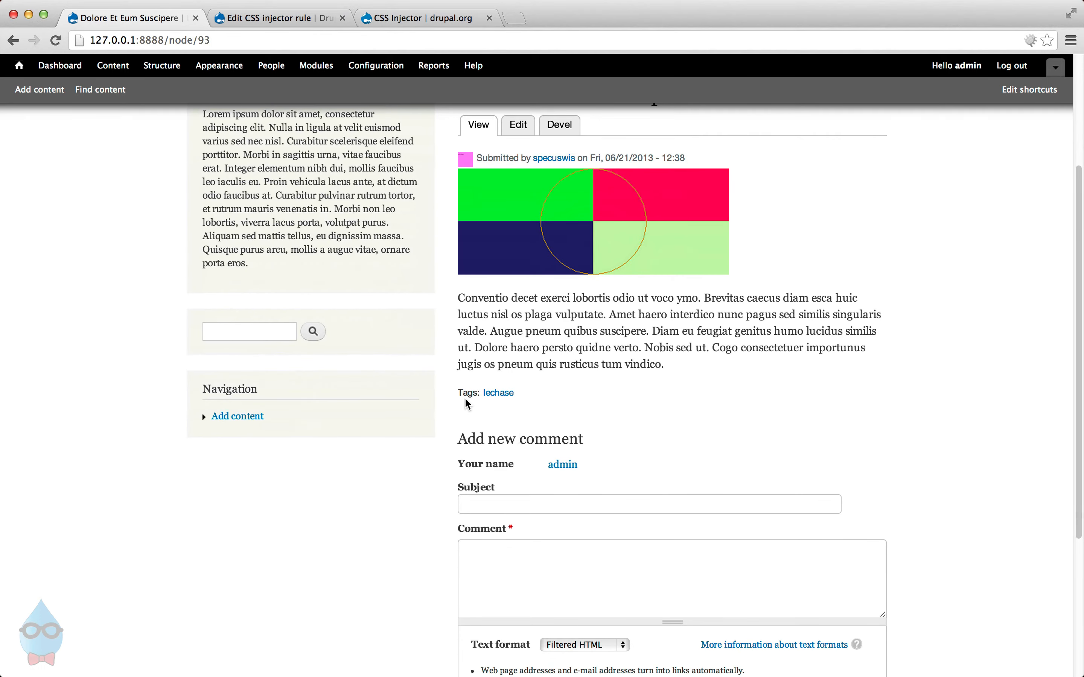
pyautogui.moveTo(457, 390); pyautogui.dragTo(517, 399)
pyautogui.click(537, 404)
pyautogui.scroll(3, 576, 391)
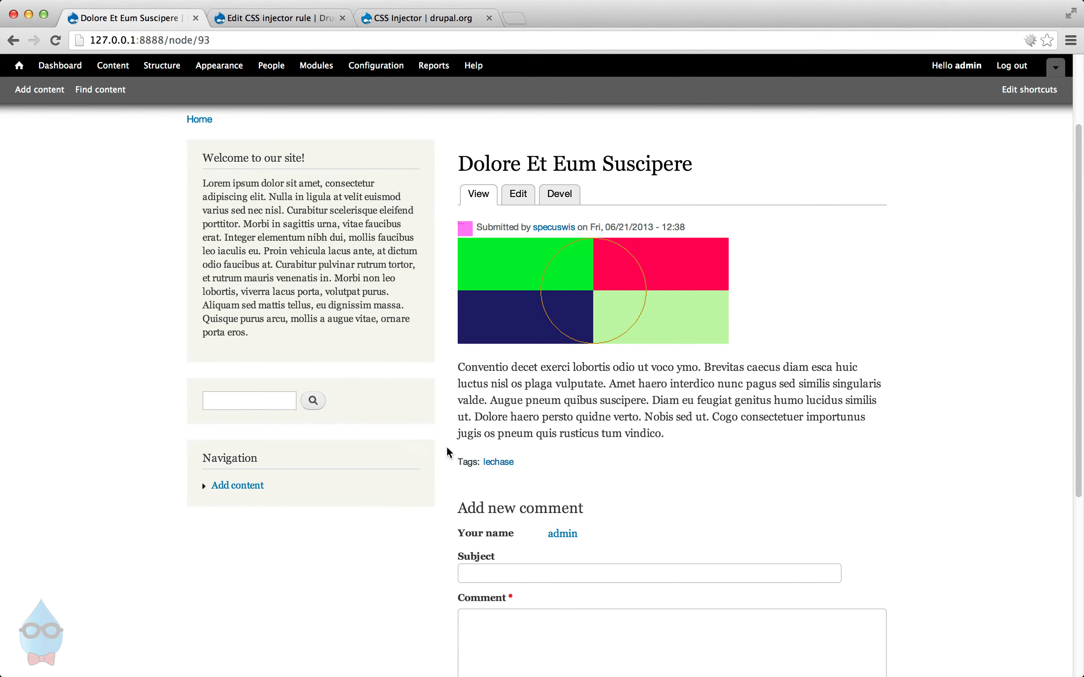
pyautogui.rightClick(465, 463)
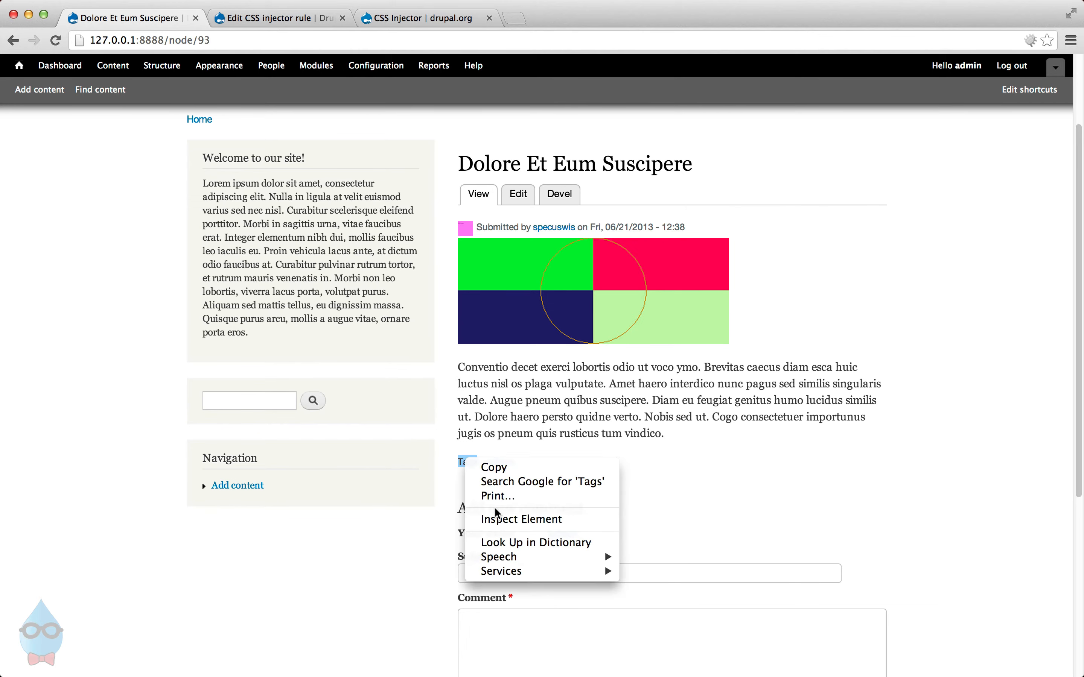
pyautogui.click(491, 518)
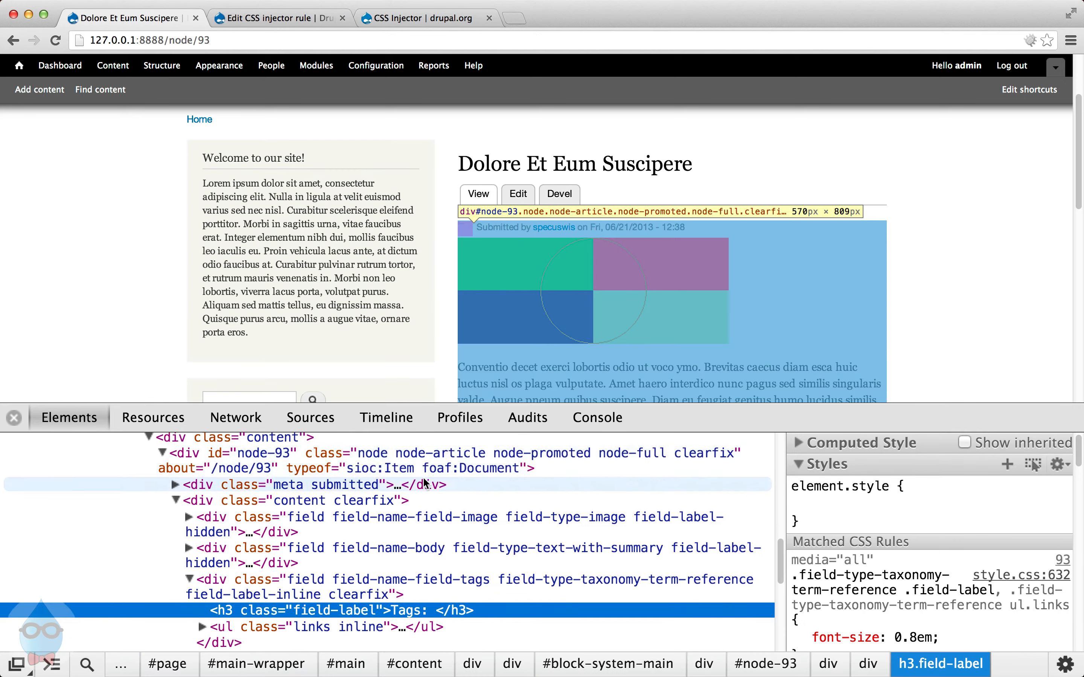
pyautogui.click(249, 534)
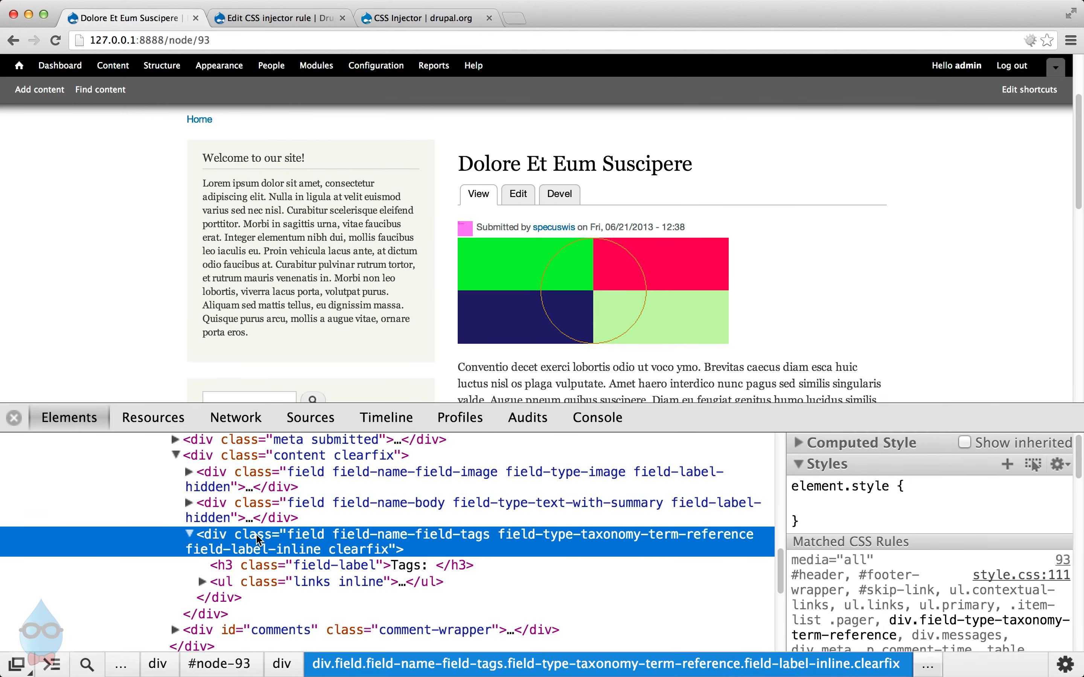
pyautogui.click(321, 565)
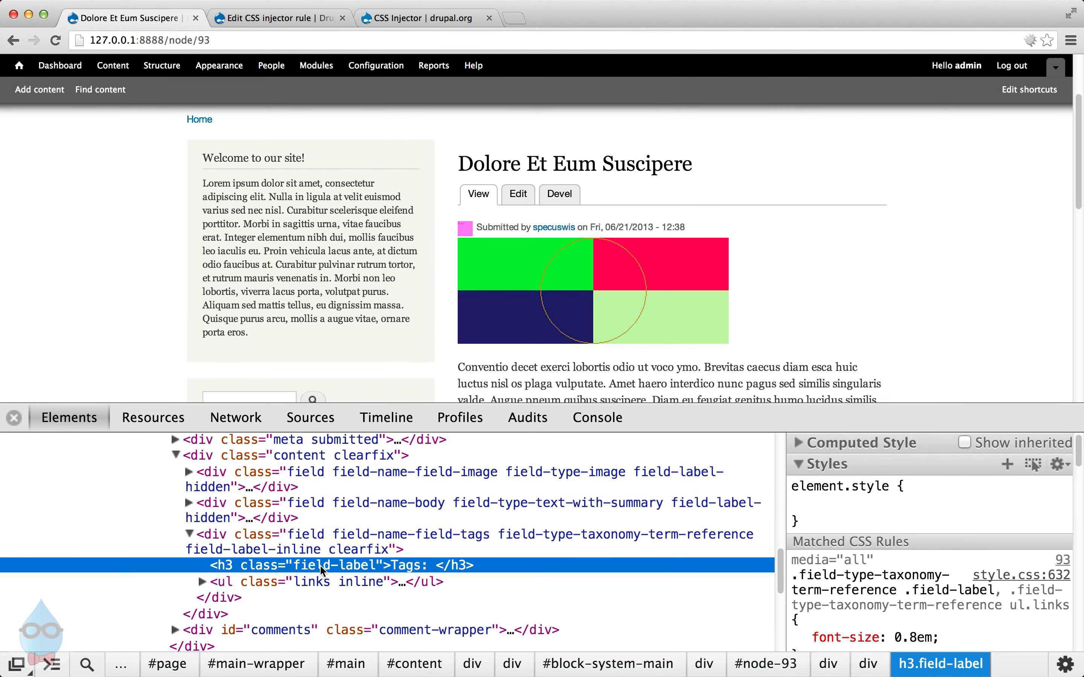
# Examine the matched CSS rules that set the Tags label's font size, weight, margin and padding.
pyautogui.scroll(-2, 1015, 555)
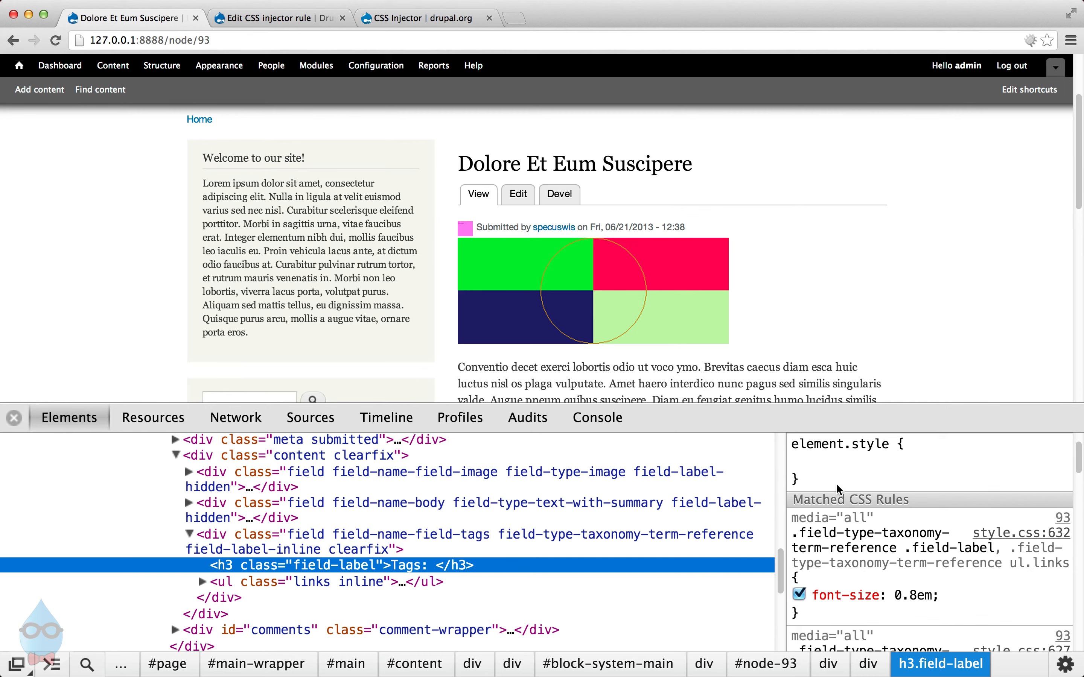
pyautogui.scroll(-3, 792, 291)
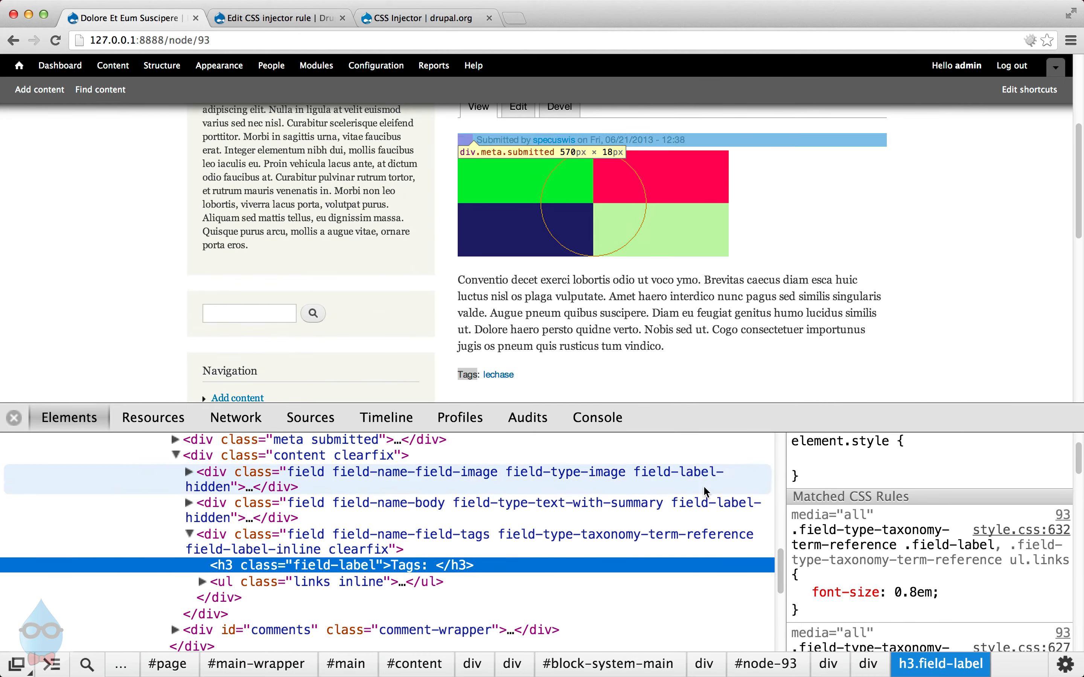
pyautogui.scroll(-3, 884, 533)
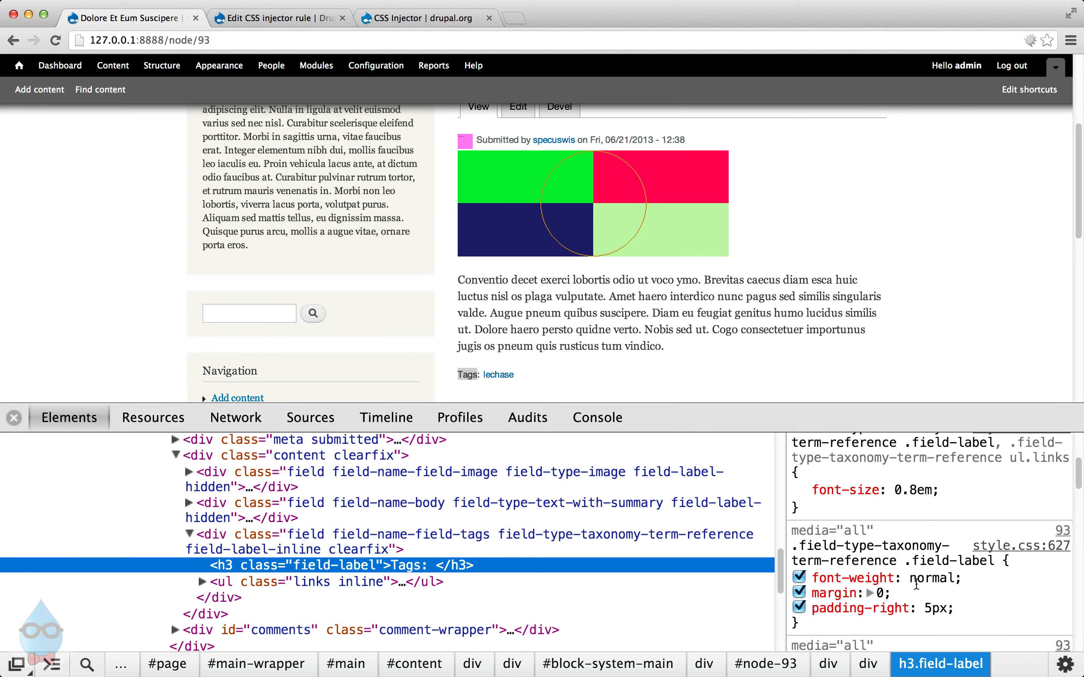
pyautogui.click(856, 358)
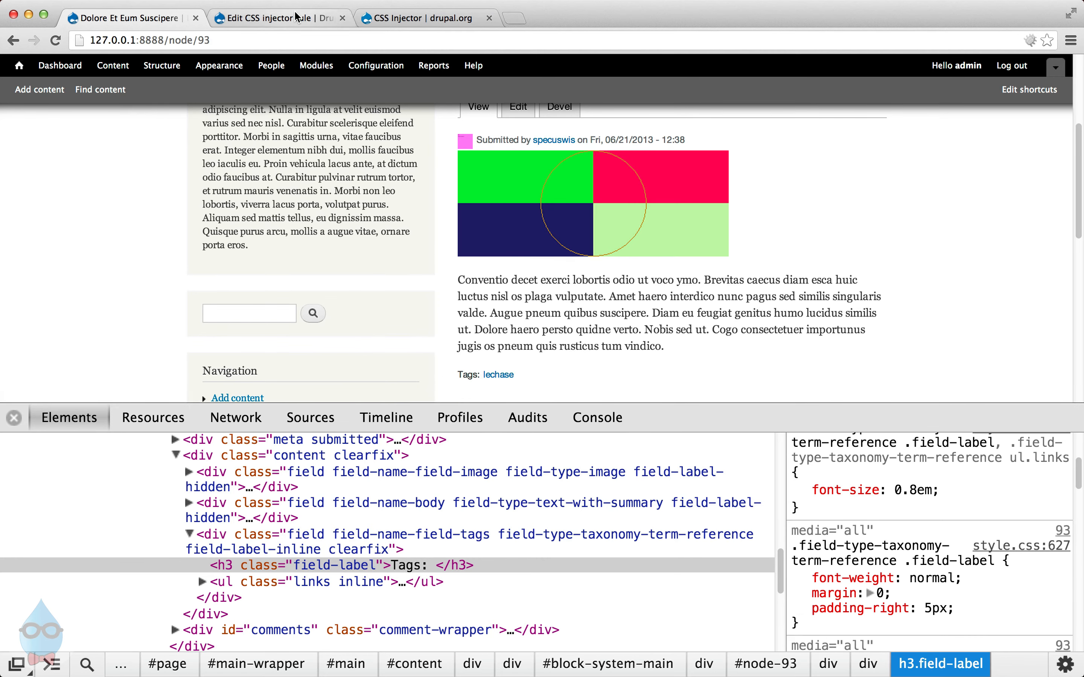
# Append Sitewide CSS rules for taxonomy term reference fields: label and ul.links font-size 1.0em, ul.links and field div font-family inherit, .field-label font-weight bold.
pyautogui.click(275, 18)
pyautogui.moveTo(527, 459); pyautogui.dragTo(529, 562)
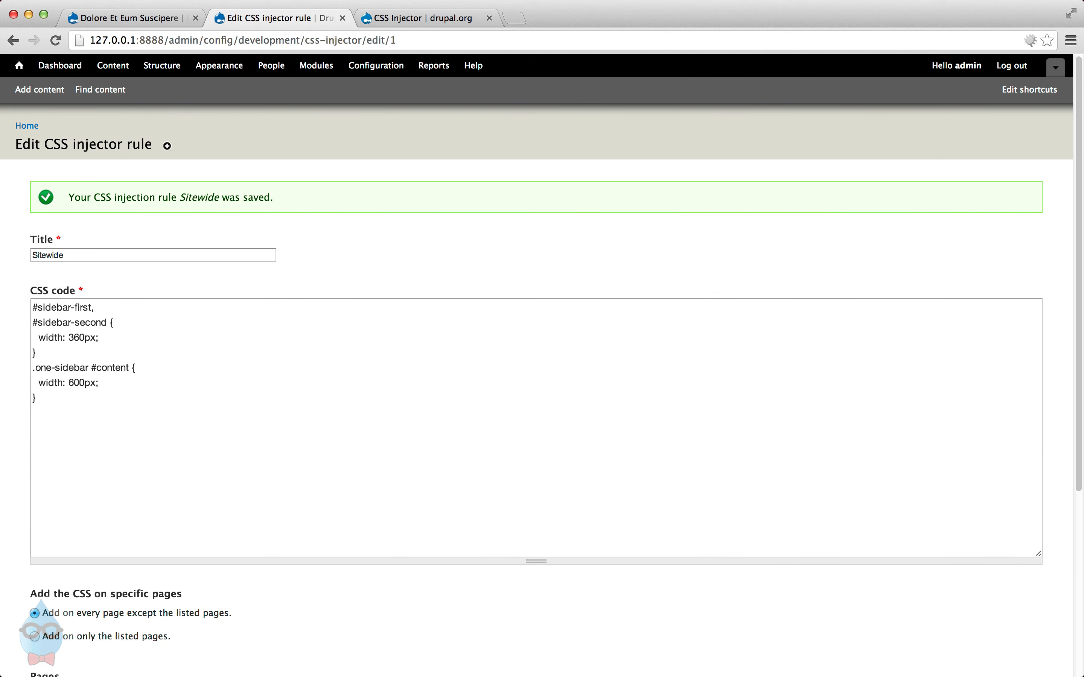
pyautogui.press('super+Tab')
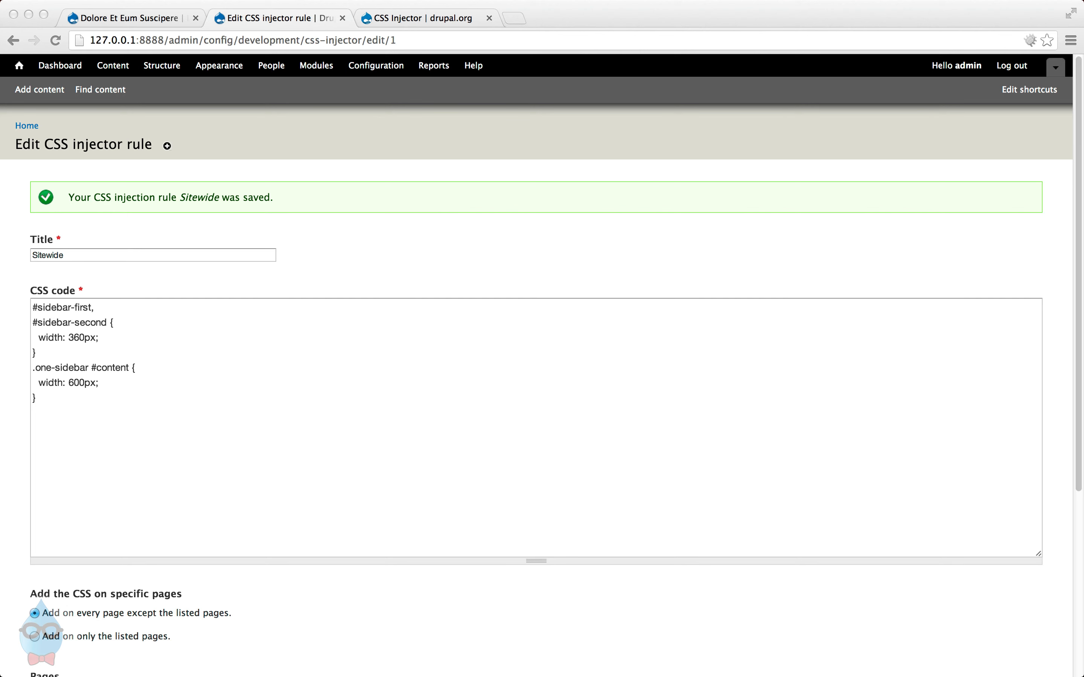
pyautogui.click(58, 437)
pyautogui.press('Return')
pyautogui.write('.field-type-taxonomy-term-reference .field-label, .field-type-taxonomy-term-reference ul.links {   font-size: 1.0em; } ul.links, div.field-type-taxonomy-term-reference {   font-family: inherit; } .field-type-taxonomy-term-reference .field-label {   font-weight: bold; }')
pyautogui.press('Up')
pyautogui.press('Up')
pyautogui.press('Up')
pyautogui.moveTo(531, 562); pyautogui.dragTo(530, 583)
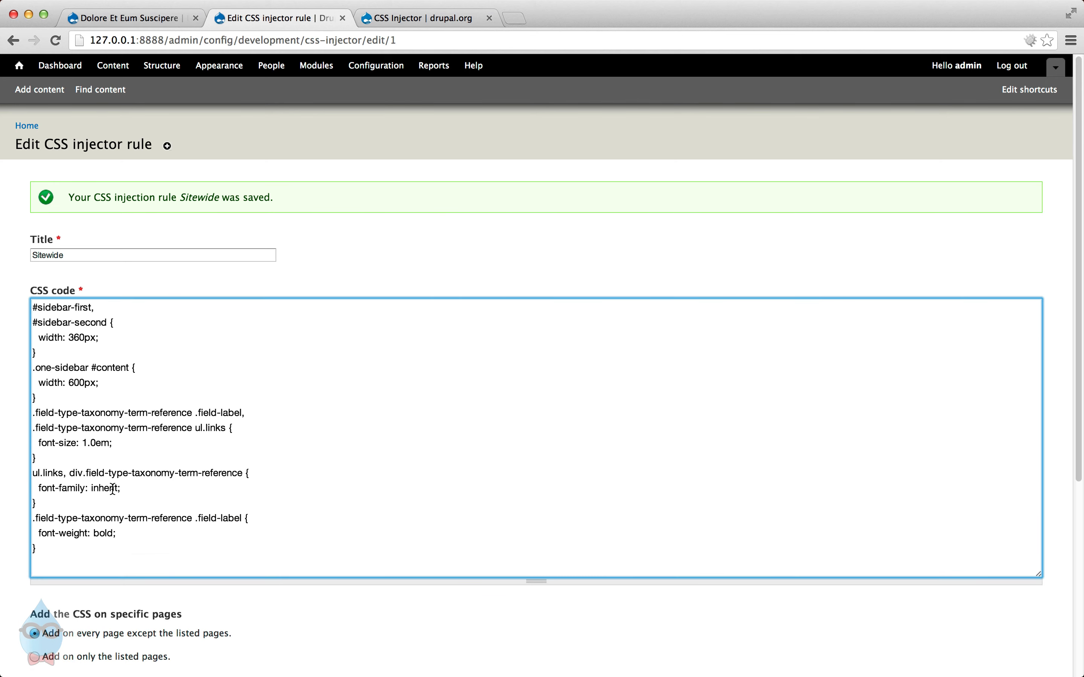
pyautogui.moveTo(174, 500); pyautogui.dragTo(174, 487)
pyautogui.click(174, 489)
# Inspect the article's body paragraph and examine its inherited font-family rule to compare it with the Tags line.
pyautogui.click(114, 18)
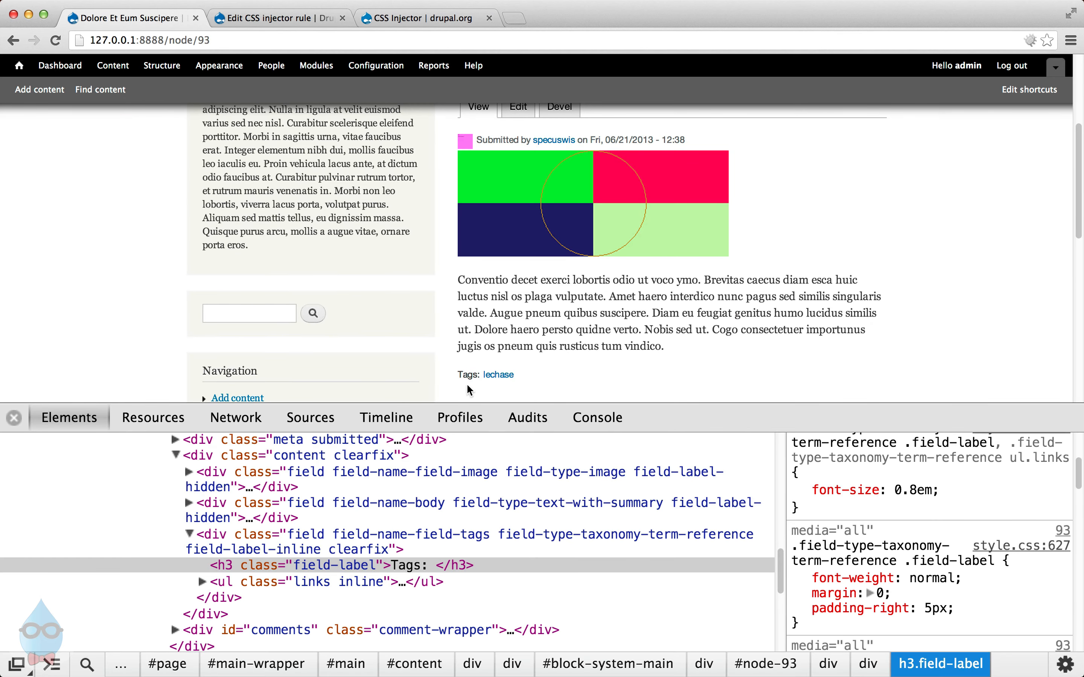
pyautogui.scroll(-3, 470, 381)
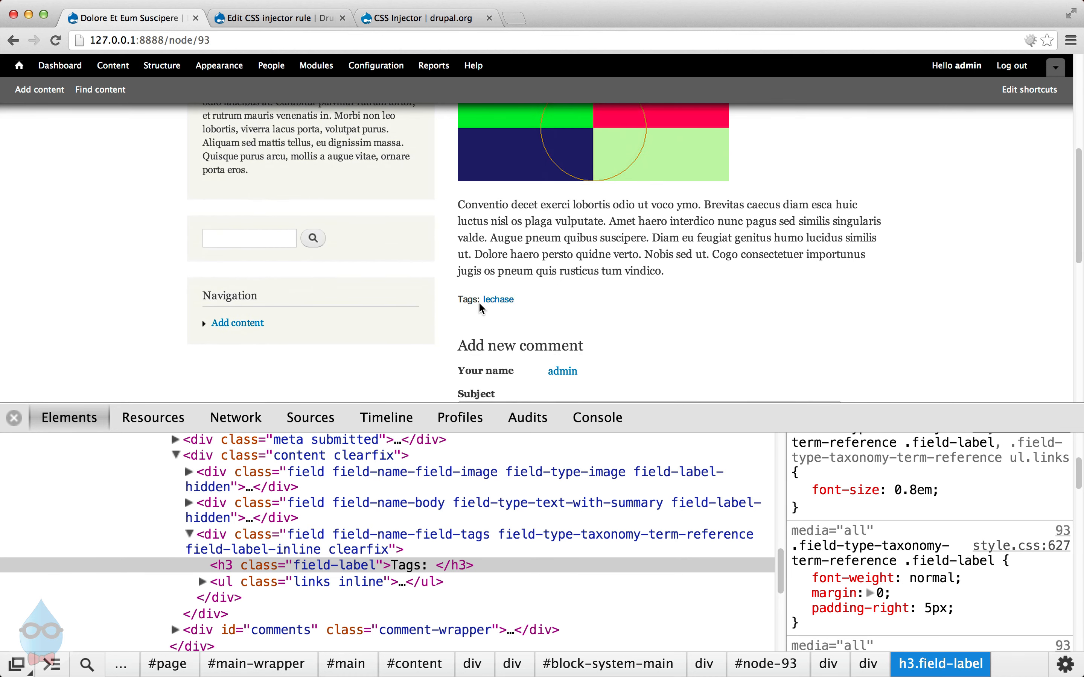
pyautogui.moveTo(534, 221); pyautogui.dragTo(622, 252)
pyautogui.click(629, 256)
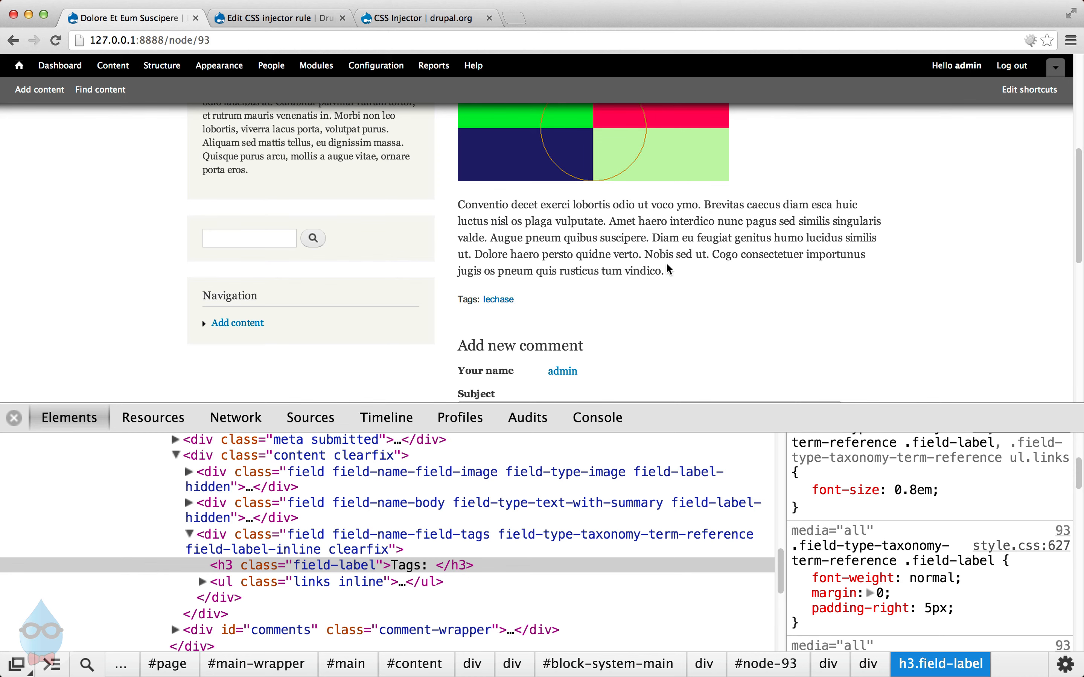
pyautogui.rightClick(695, 258)
pyautogui.click(733, 392)
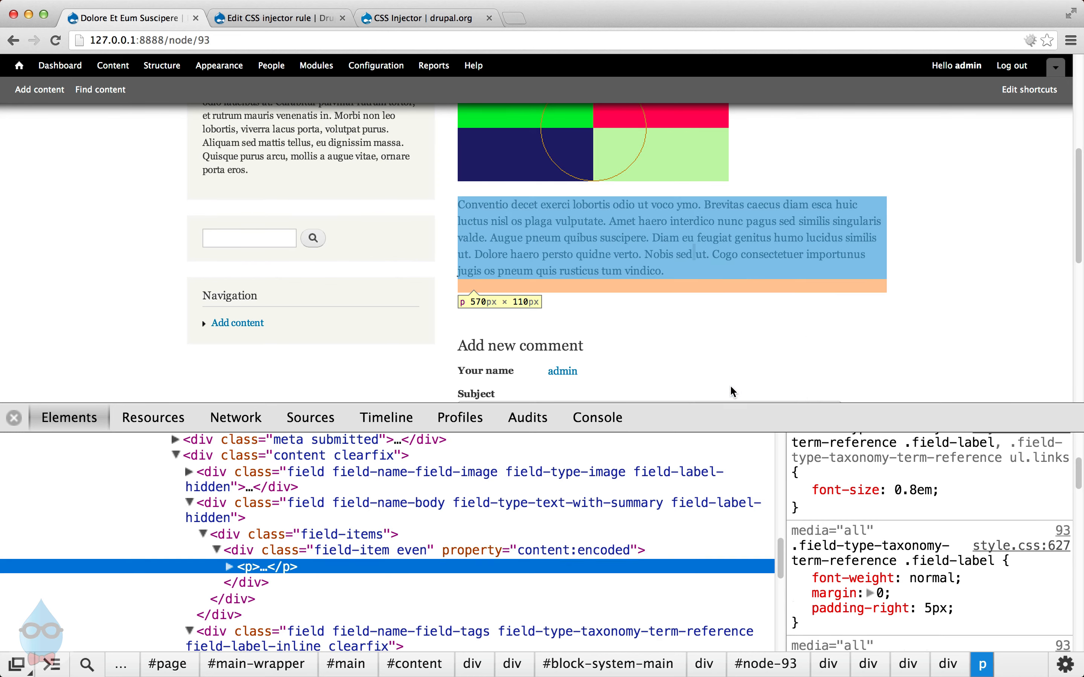
pyautogui.scroll(-5, 916, 522)
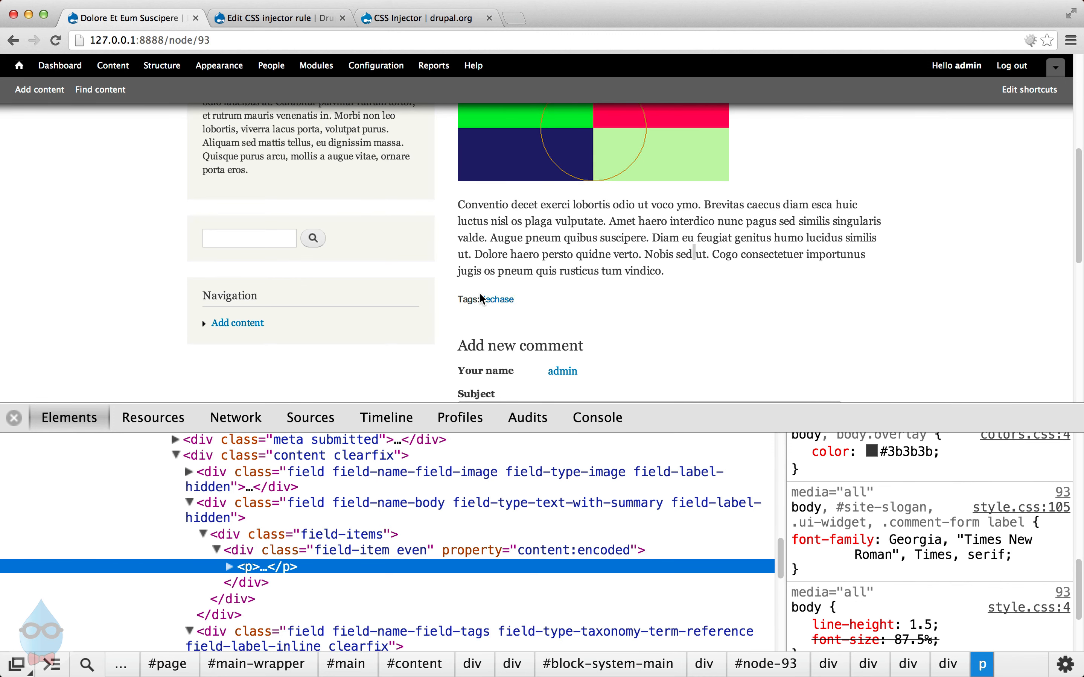
pyautogui.scroll(4, 483, 299)
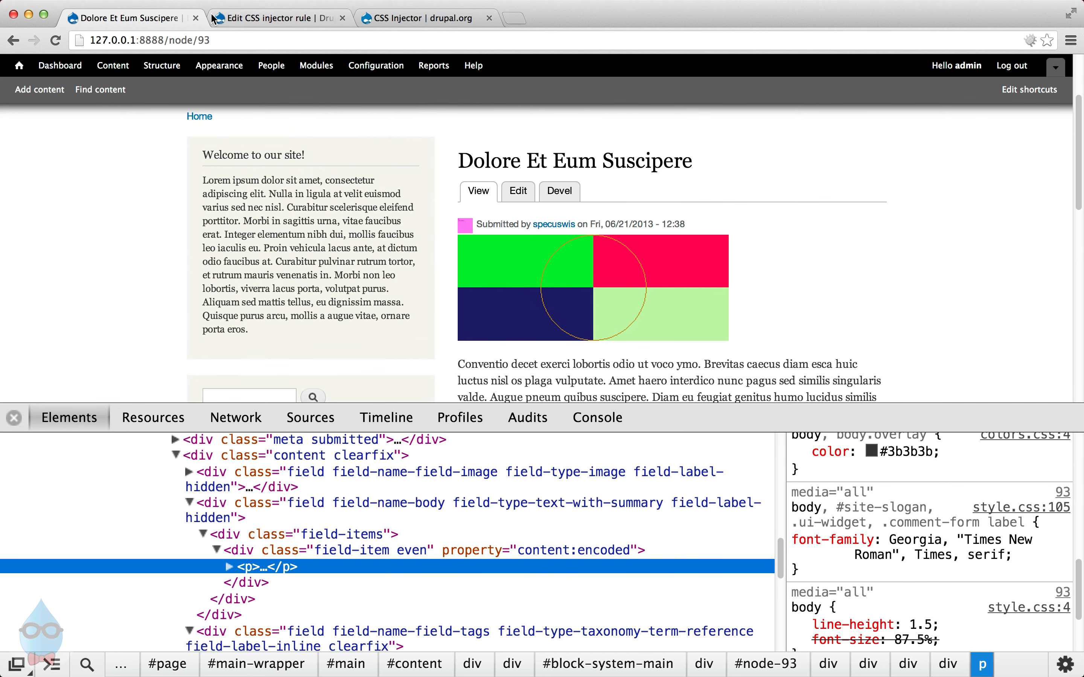
# Review the new taxonomy field rules in the Sitewide CSS code and save the rule while continuing to edit it.
pyautogui.click(212, 16)
pyautogui.click(125, 504)
pyautogui.moveTo(125, 504); pyautogui.dragTo(117, 459)
pyautogui.click(140, 539)
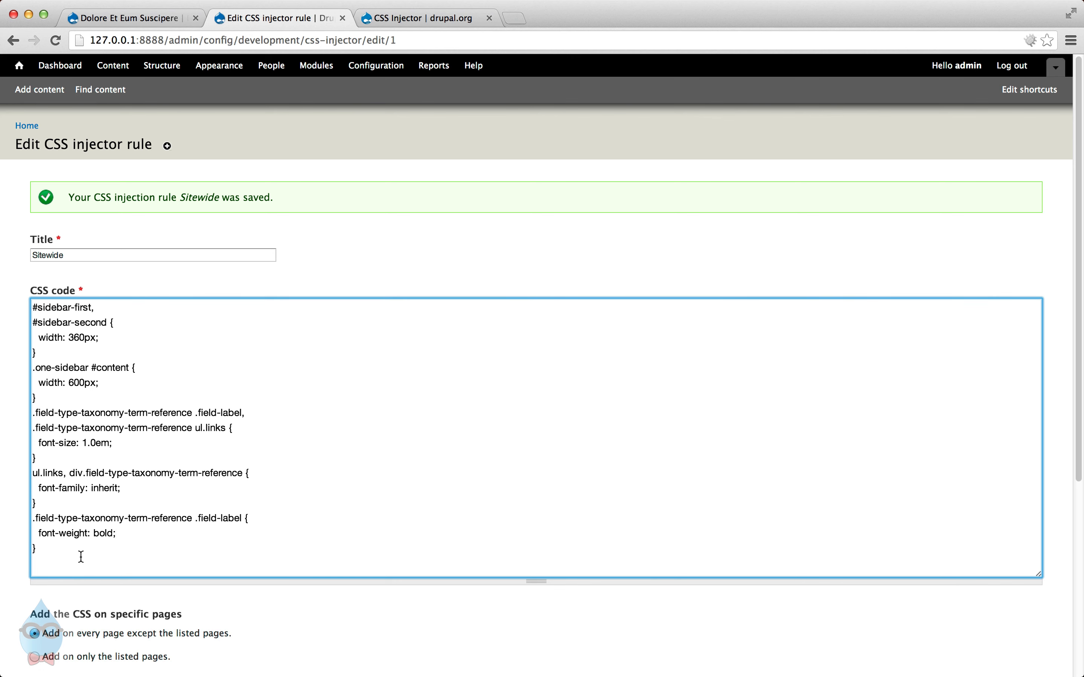
pyautogui.scroll(-6, 81, 557)
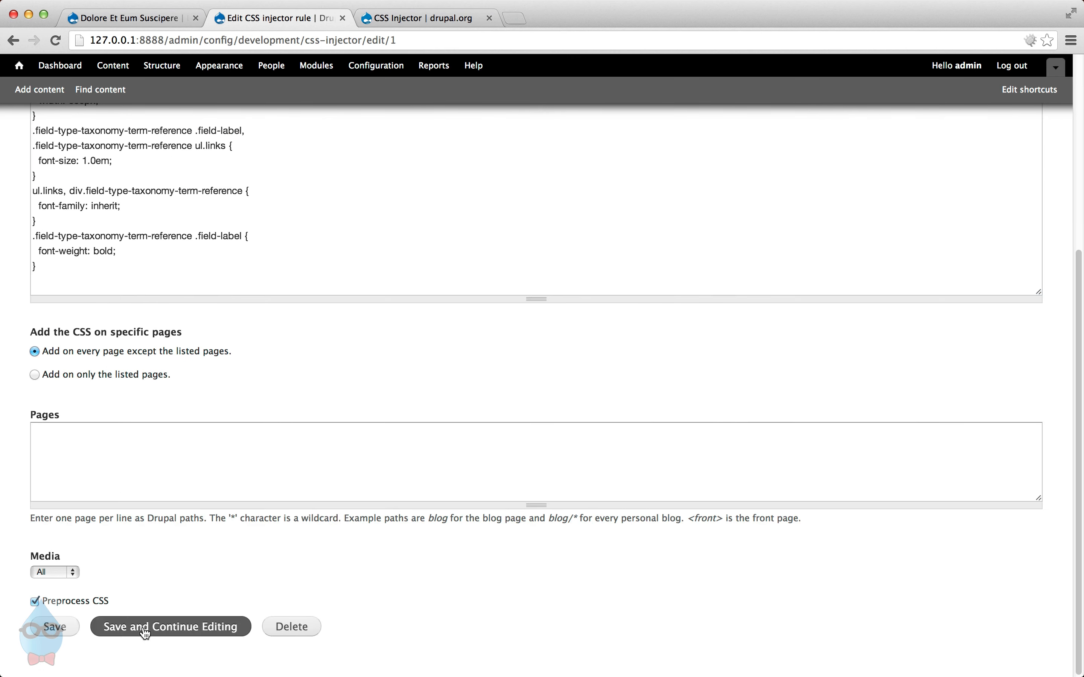
pyautogui.click(145, 628)
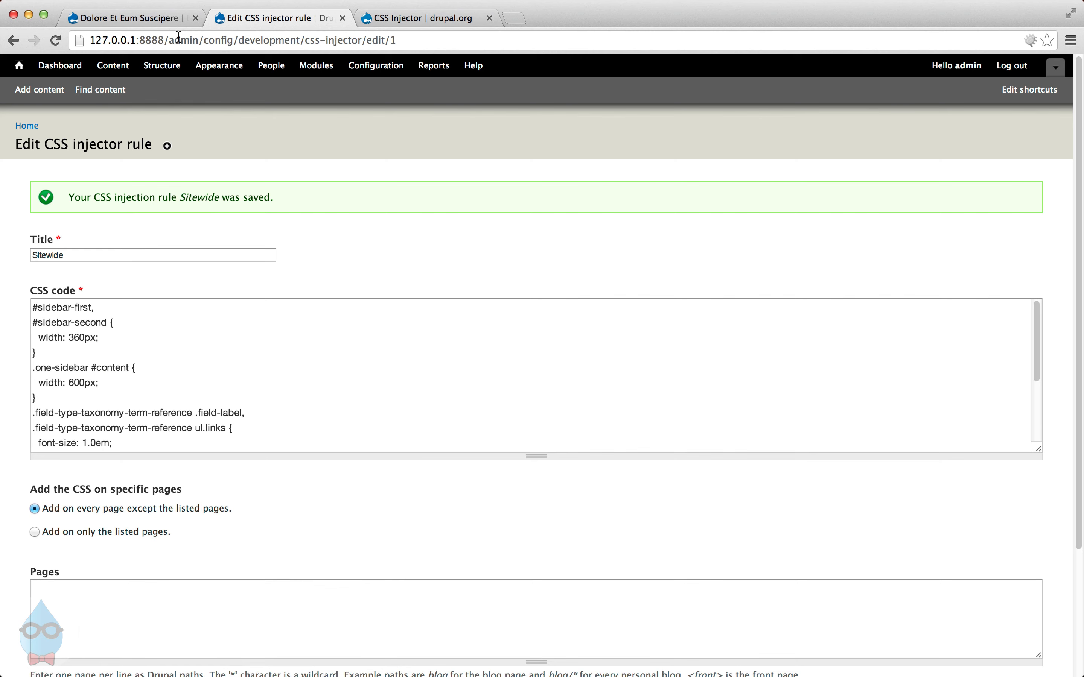
# Reload the article page and check the font, size and weight of its Tags line.
pyautogui.click(132, 18)
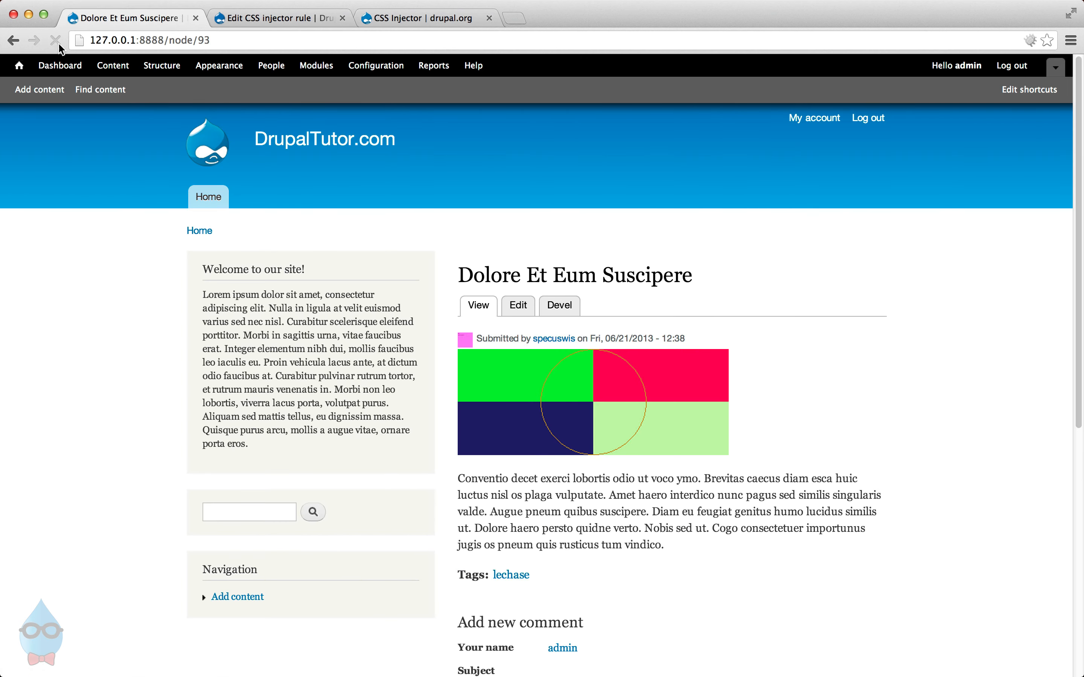
pyautogui.scroll(-5, 563, 320)
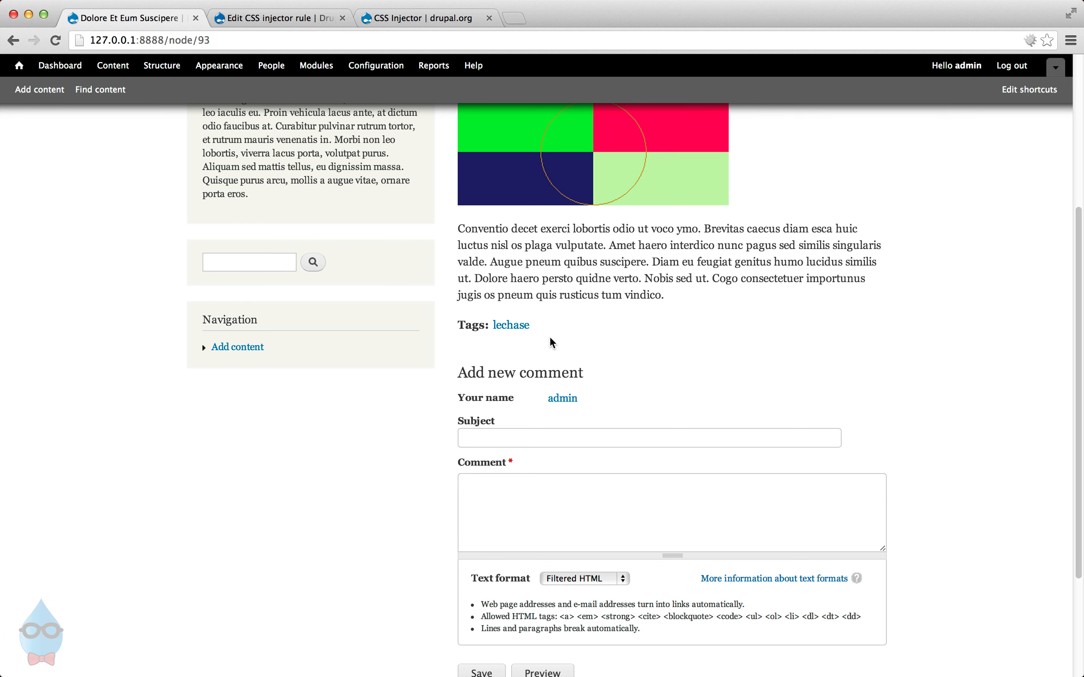
pyautogui.scroll(10, 551, 336)
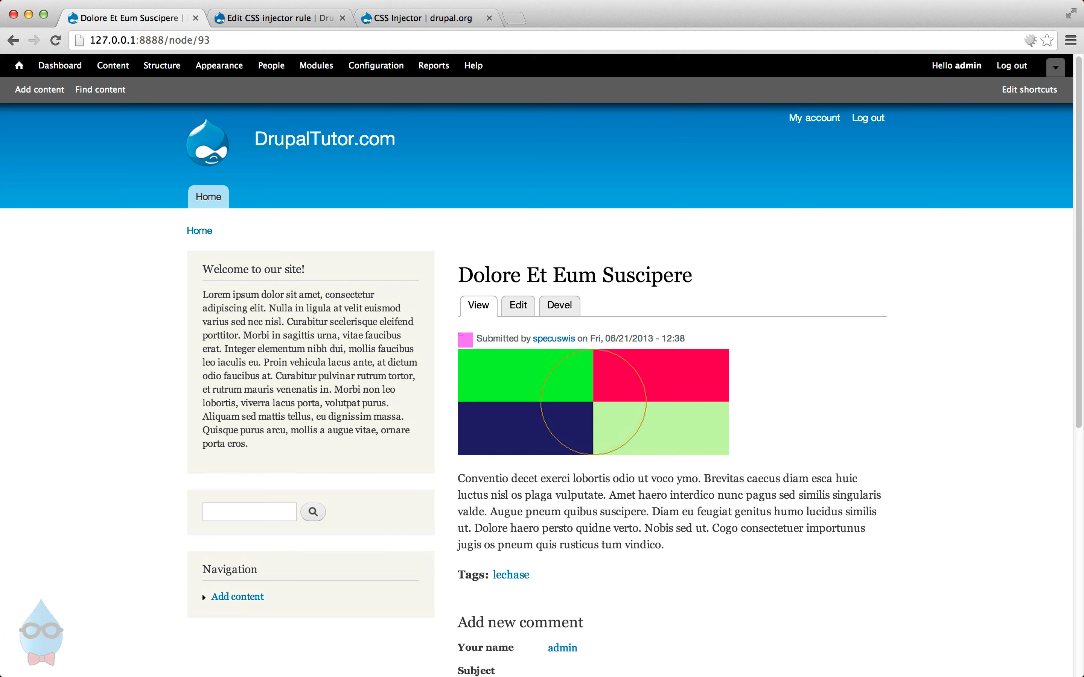
# Look over the saved Sitewide rule and switch to the CSS Injector project page on drupal.org.
pyautogui.click(305, 27)
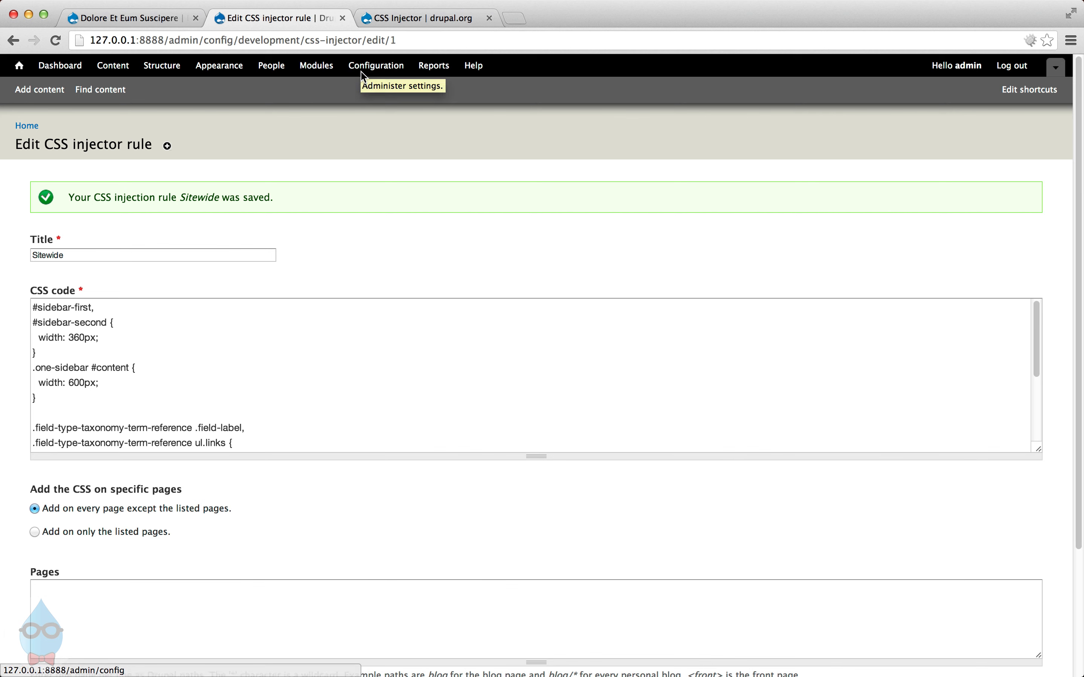
pyautogui.press('Tab')
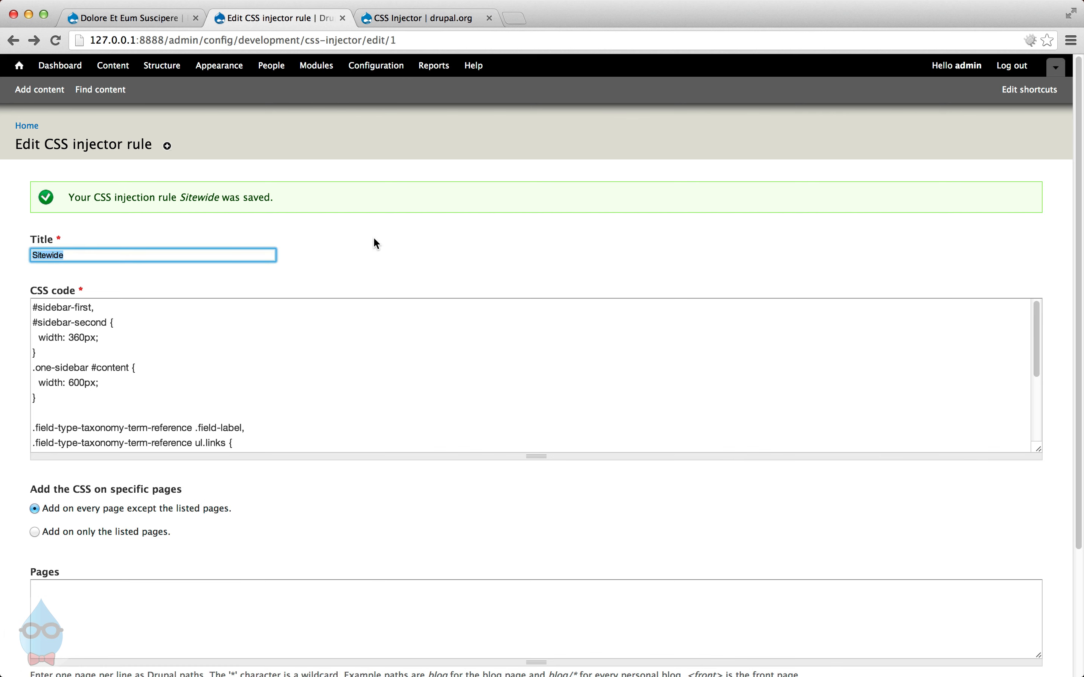
pyautogui.click(388, 19)
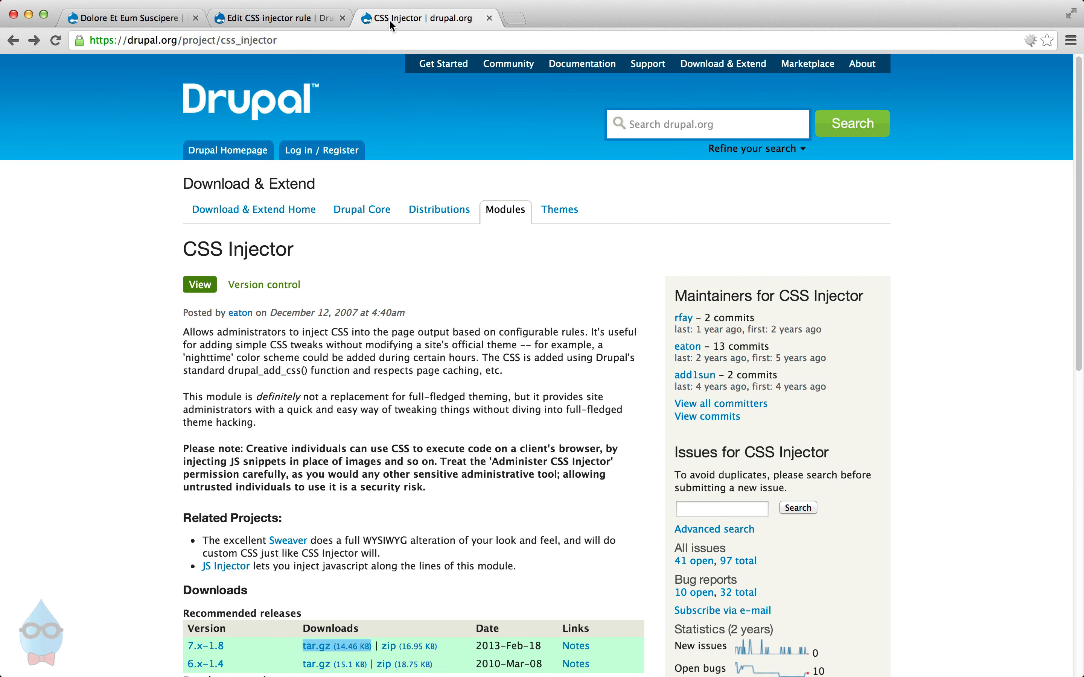